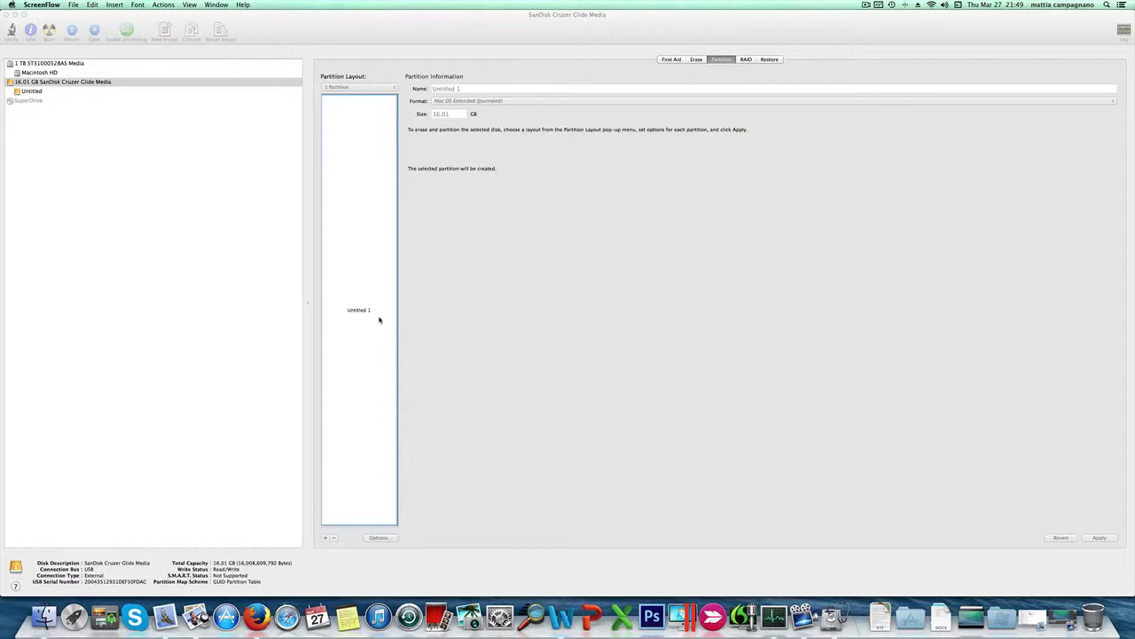
Step: Choose GUID Partition Table as the SanDisk drive's partition scheme in Disk Utility's Options
click(384, 474)
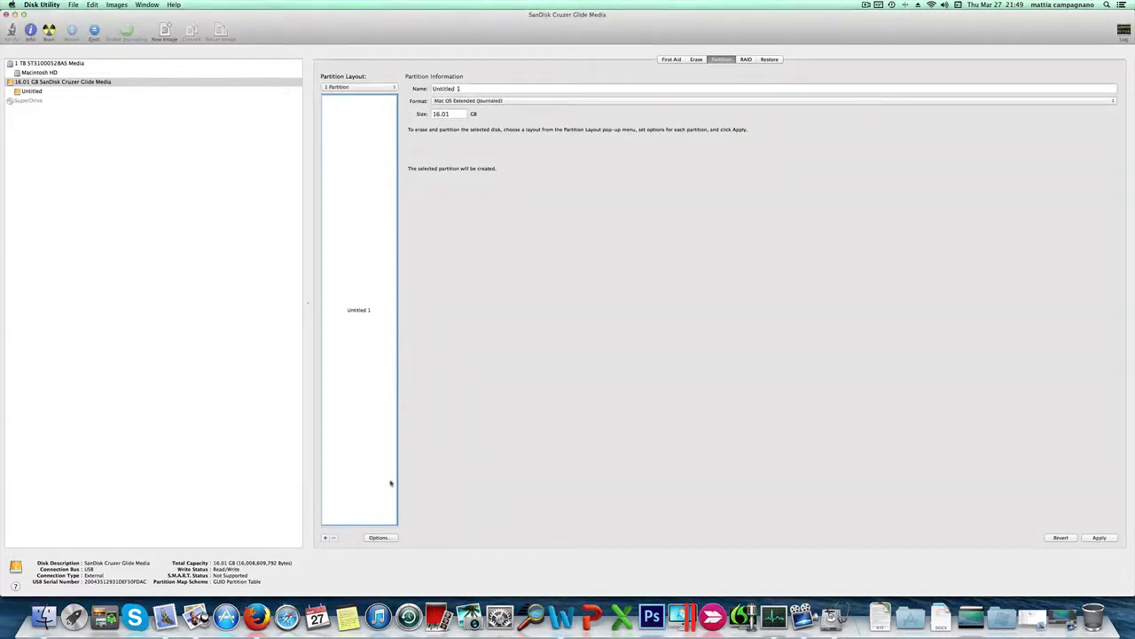
click(388, 538)
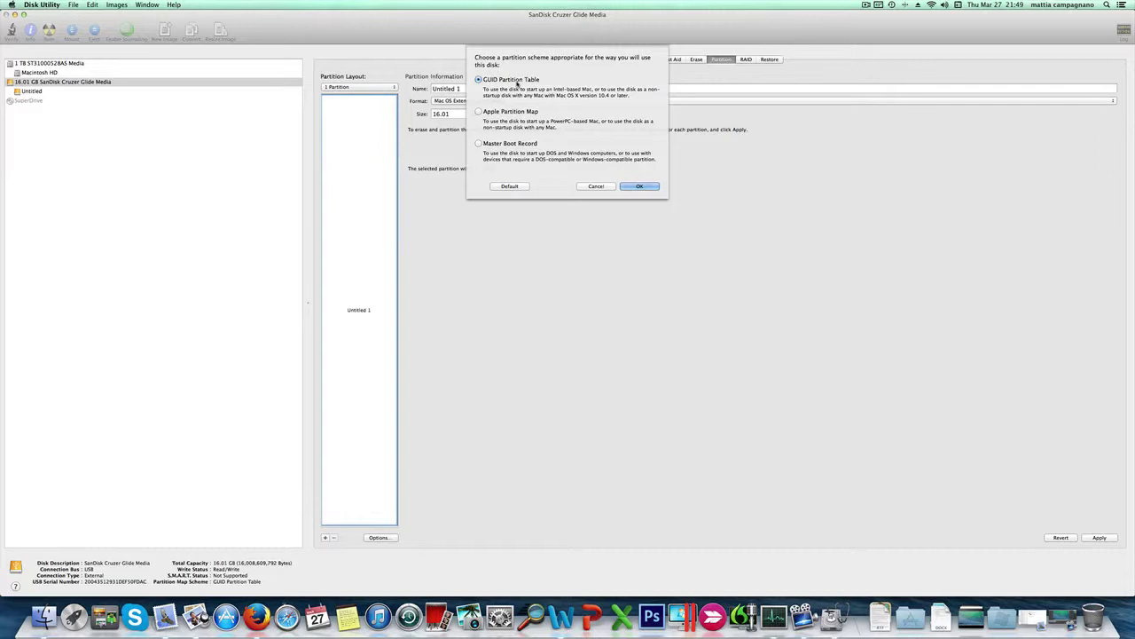
click(639, 188)
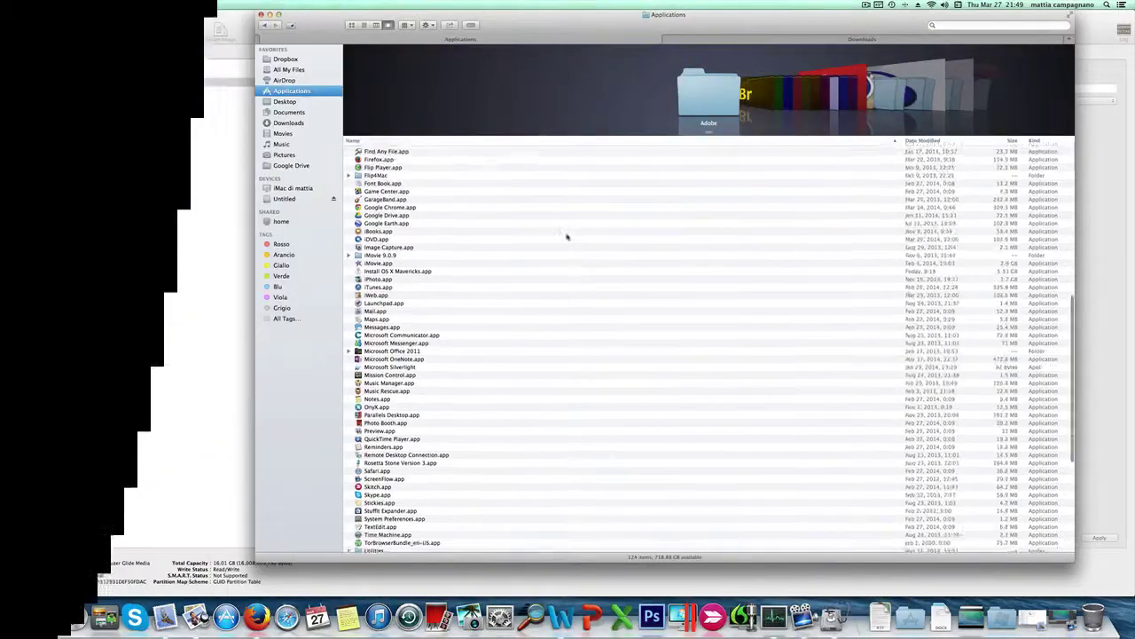
Step: Find Install OS X Mavericks.app in Applications and bring up its context menu
scroll(568, 237, down, 5)
scroll(568, 237, up, 5)
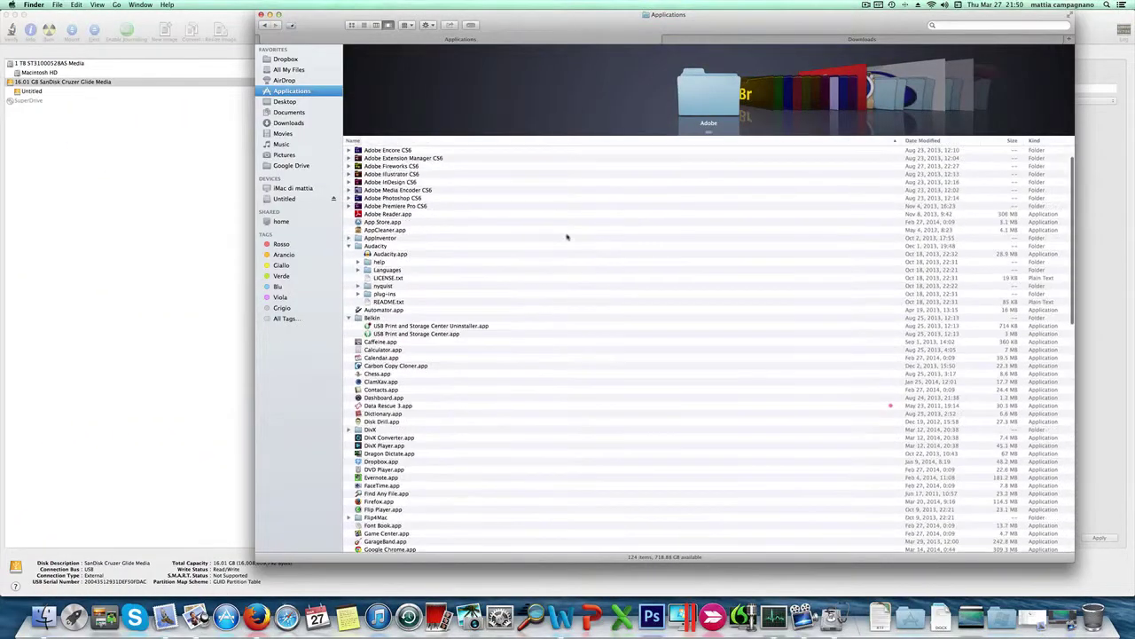
scroll(567, 237, down, 6)
scroll(567, 237, down, 3)
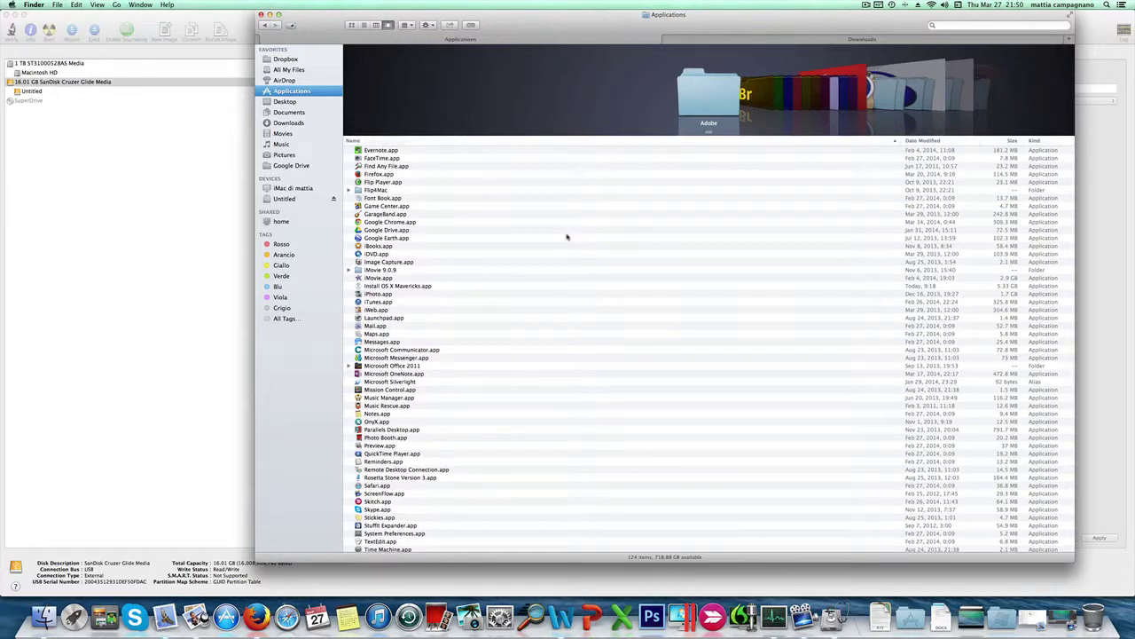
scroll(568, 237, up, 6)
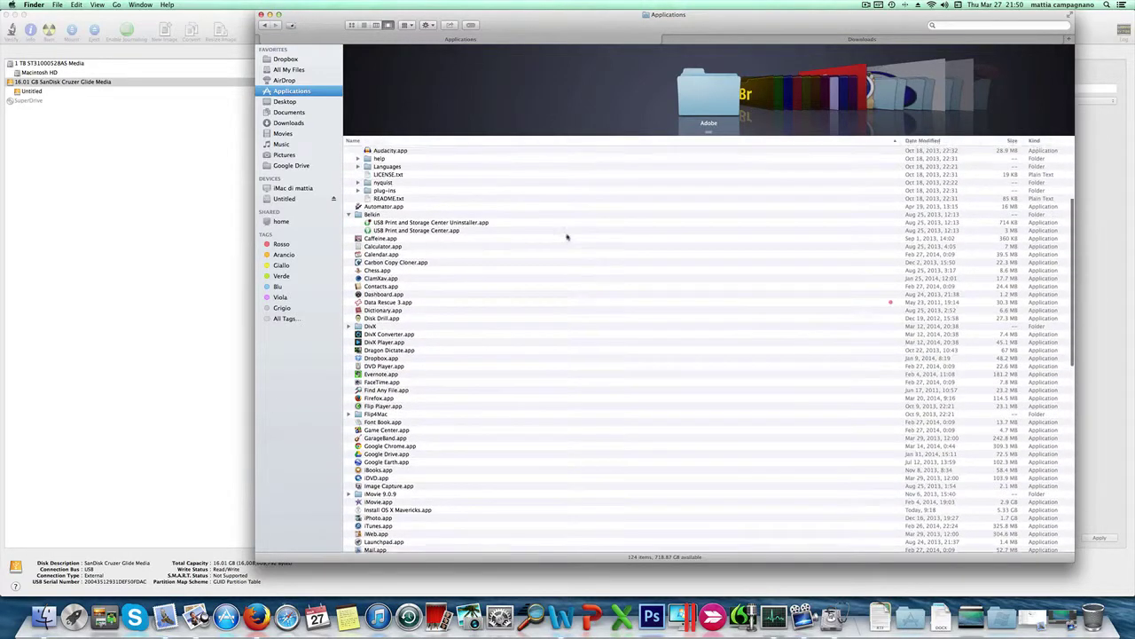
scroll(567, 237, up, 3)
scroll(568, 237, down, 5)
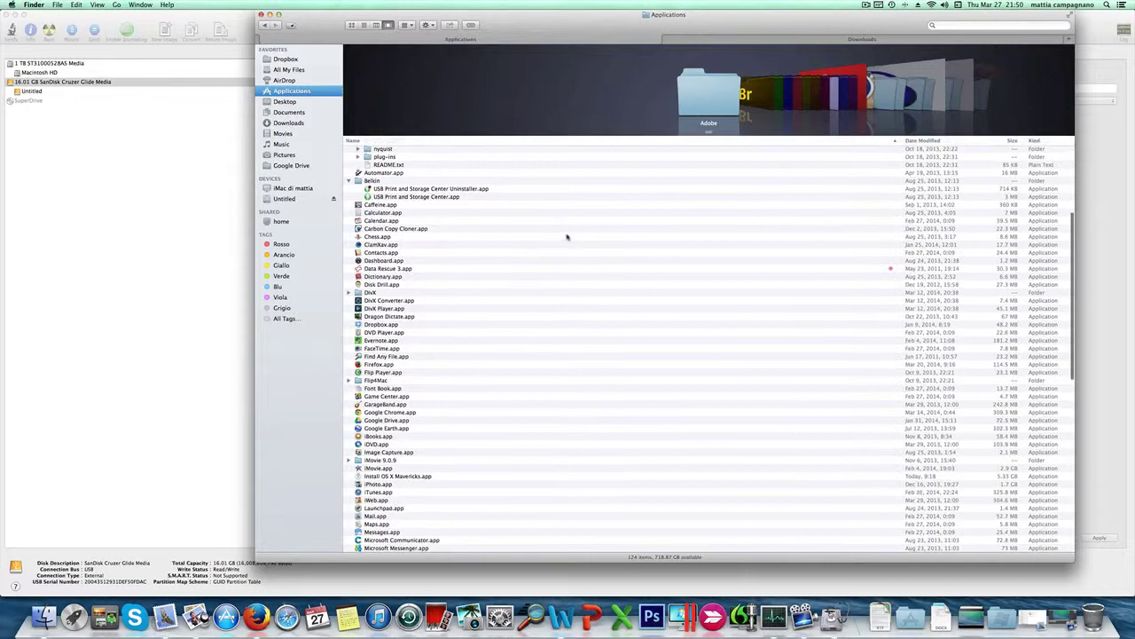
scroll(568, 237, down, 5)
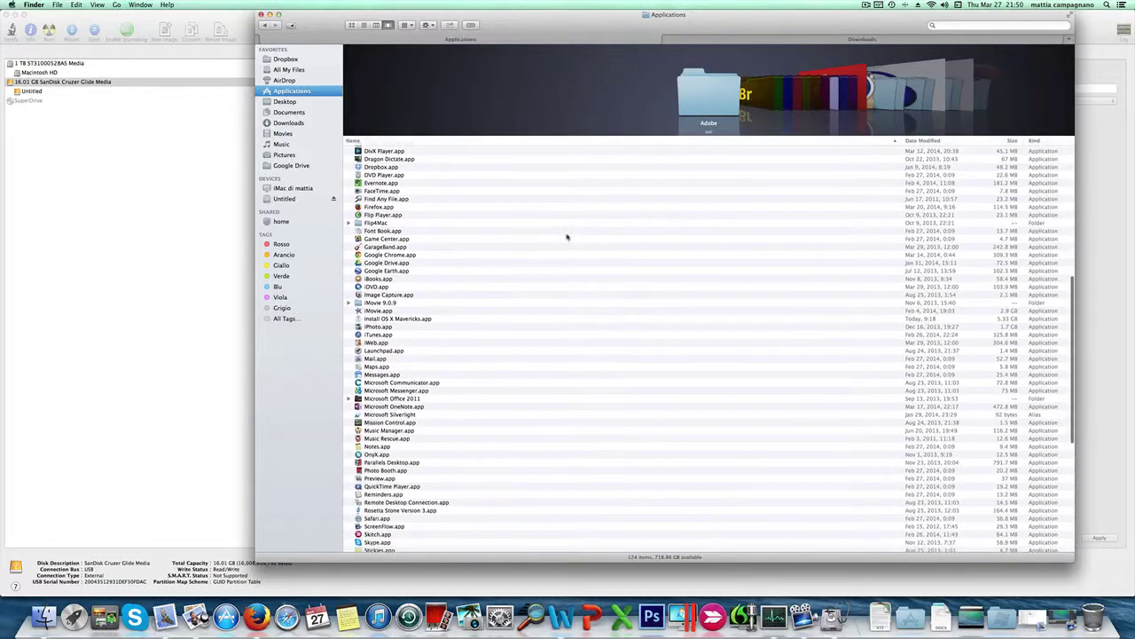
right_click(424, 320)
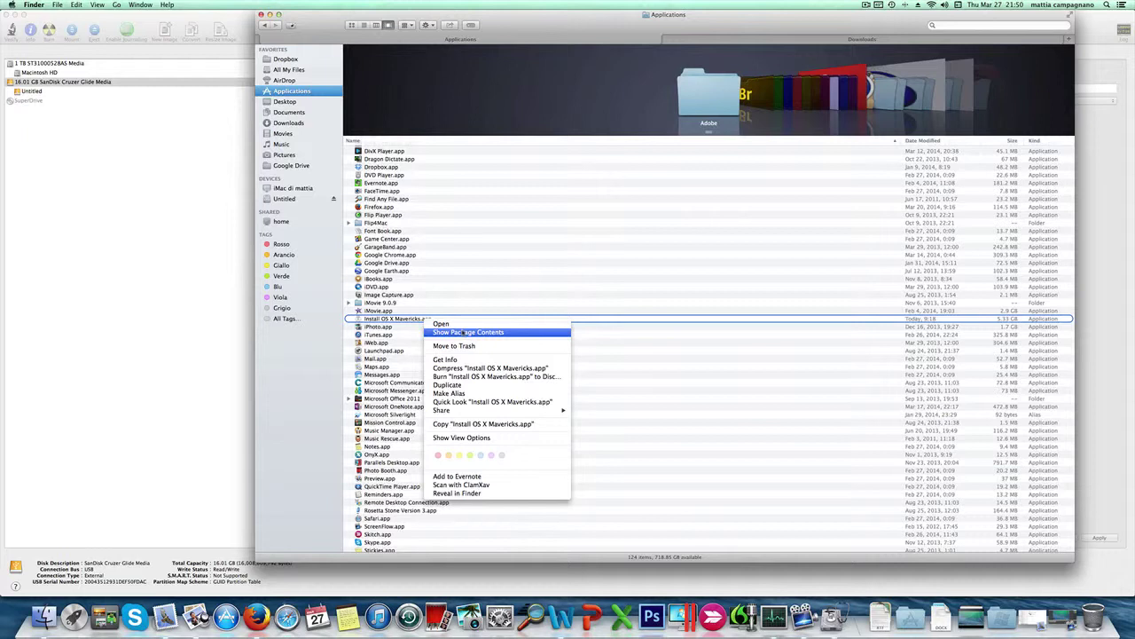
Step: Show the Mavericks installer's package contents and open InstallESD.dmg from Contents/SharedSupport
click(463, 333)
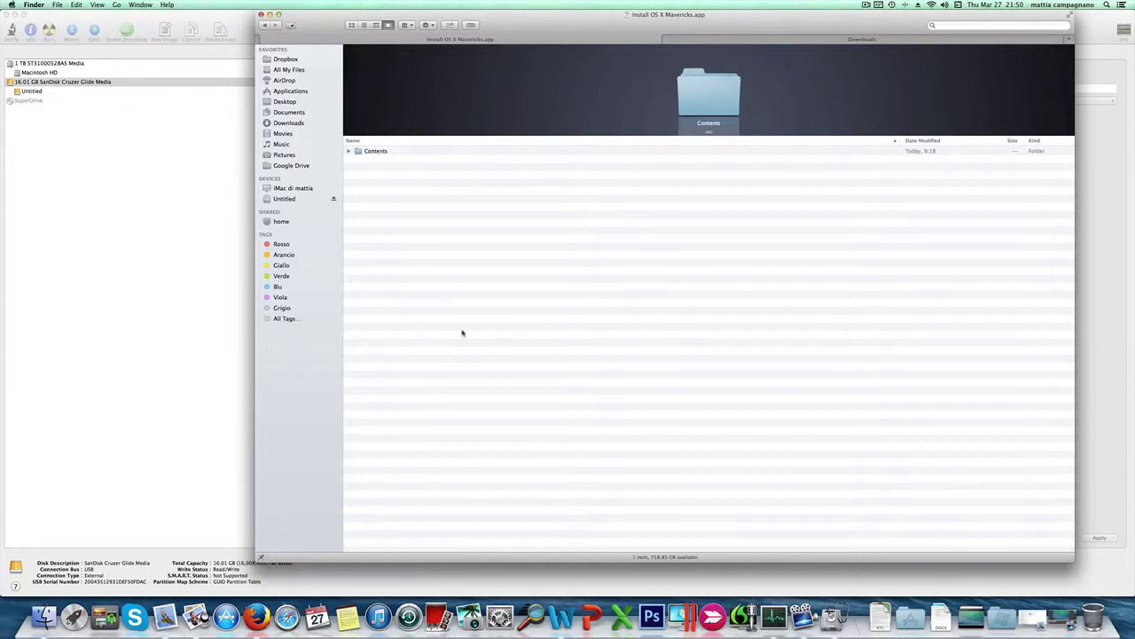
click(348, 152)
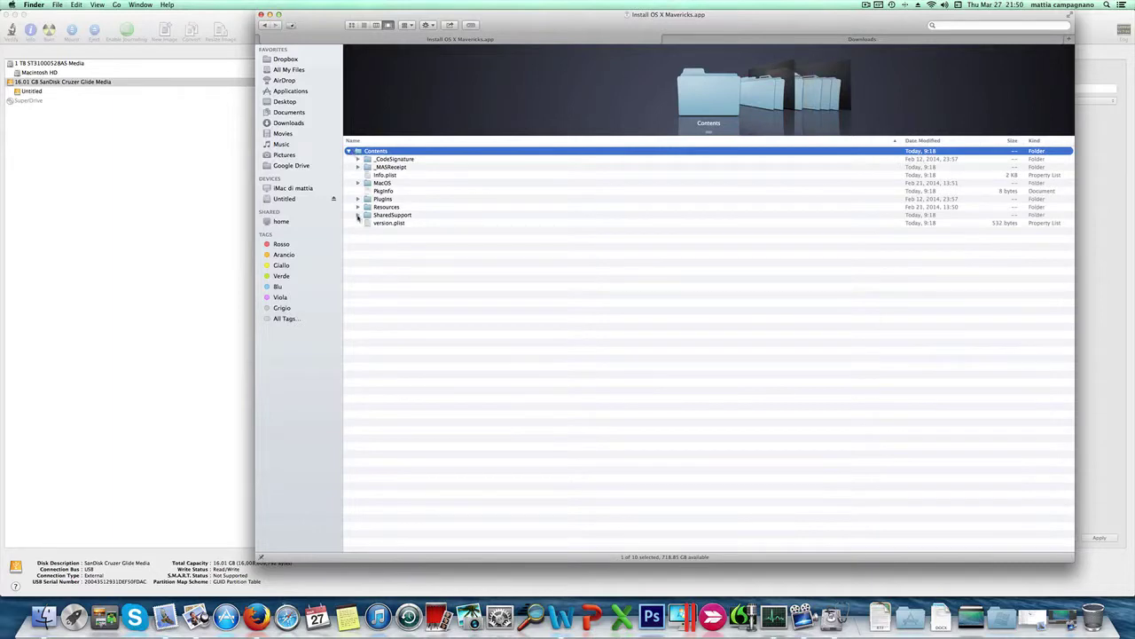
click(358, 216)
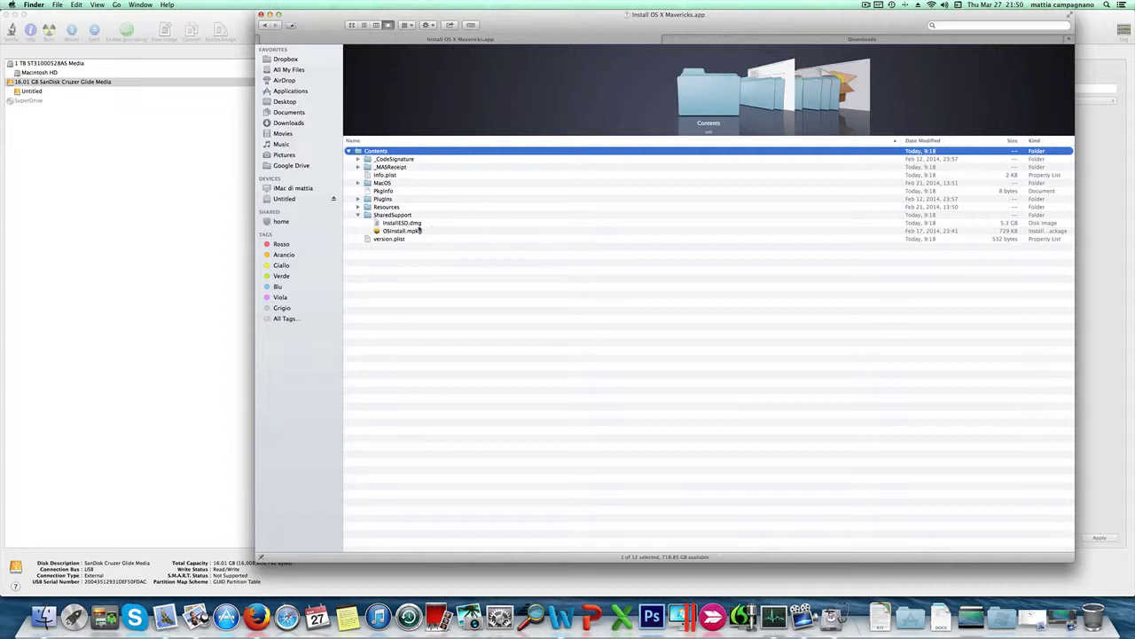
click(408, 224)
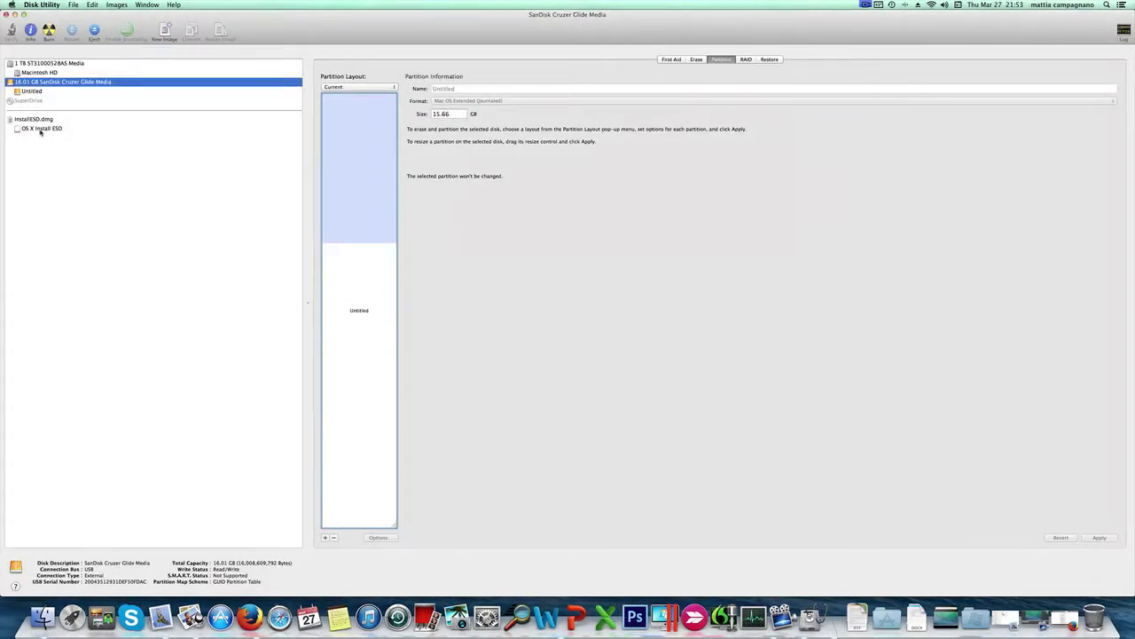
Step: Open the Packages folder on the mounted OS X Install ESD volume
click(40, 131)
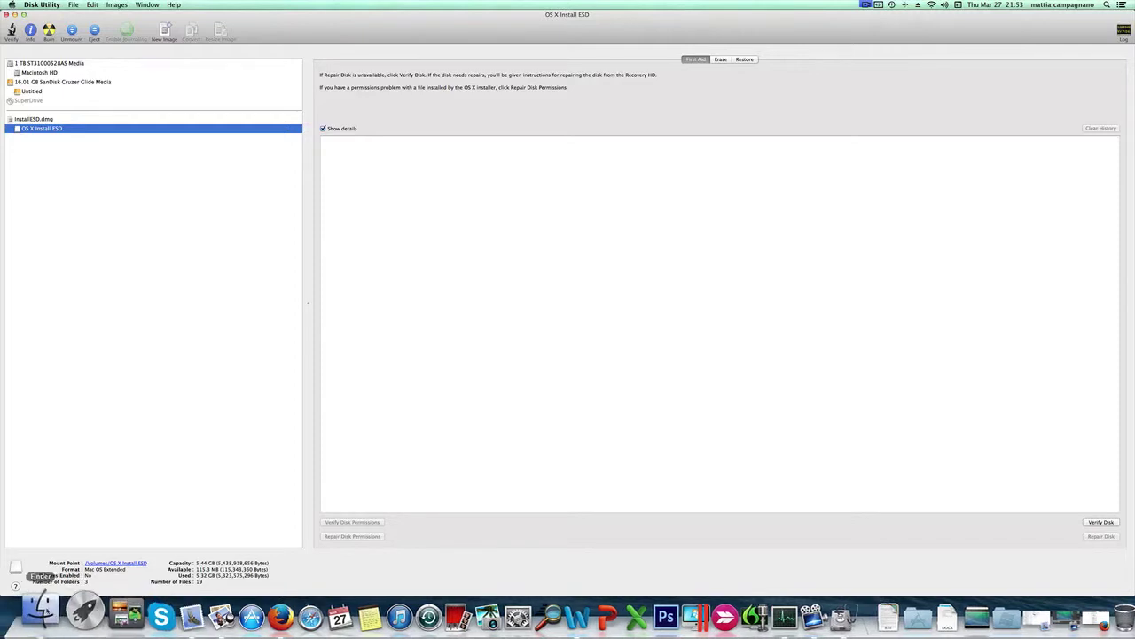
click(41, 611)
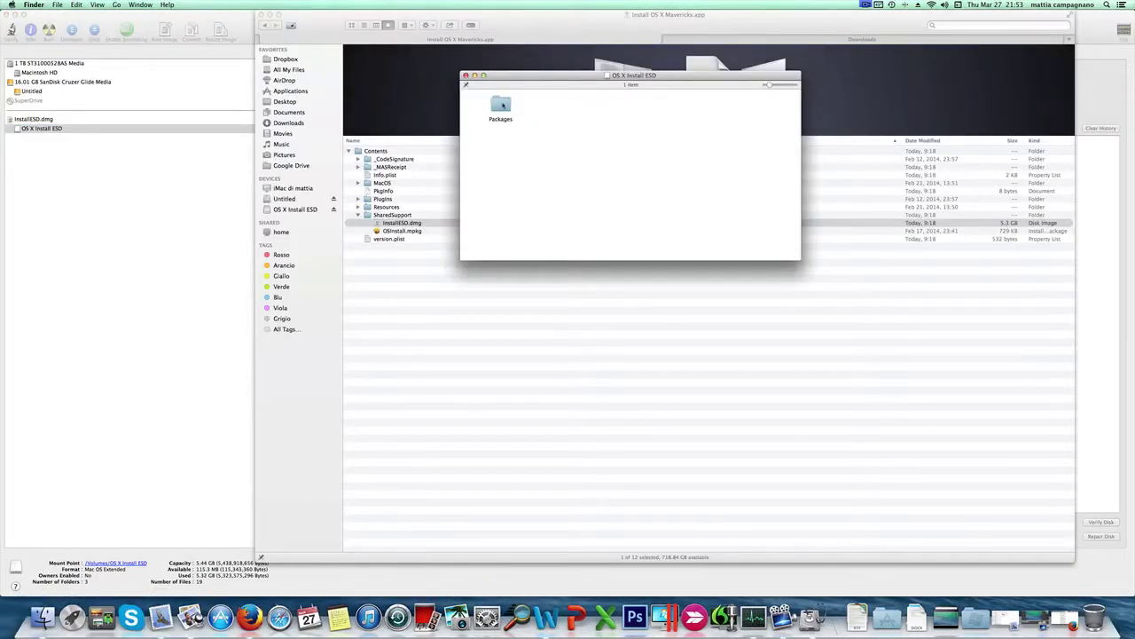
double_click(502, 105)
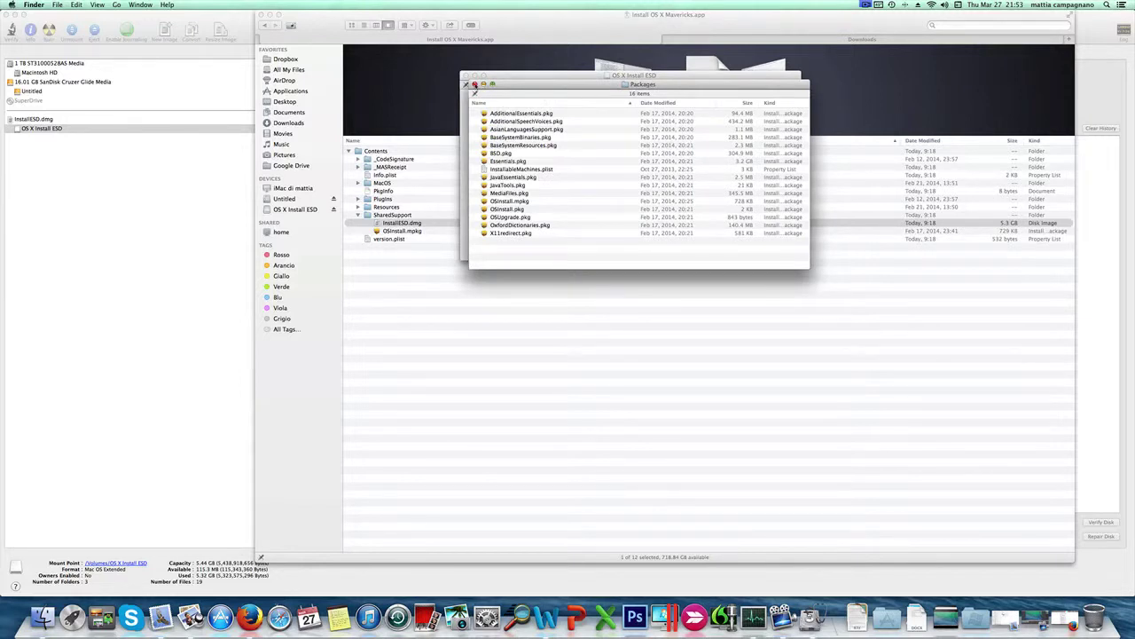
Step: Close the Packages and OS X Install ESD windows and show the Applications stack
click(474, 84)
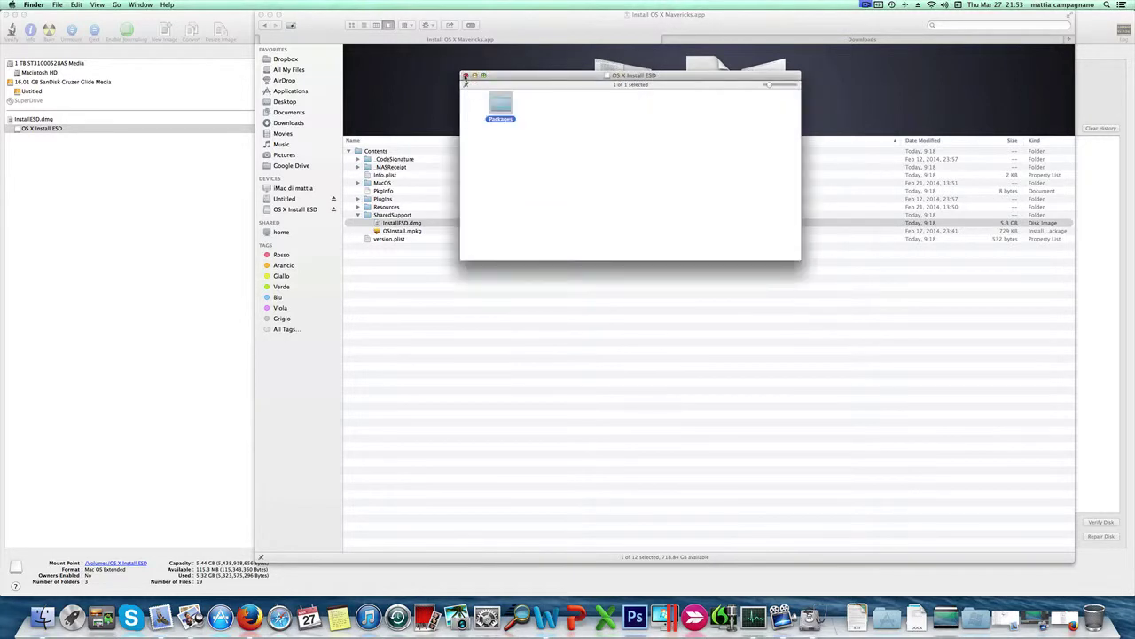
click(465, 75)
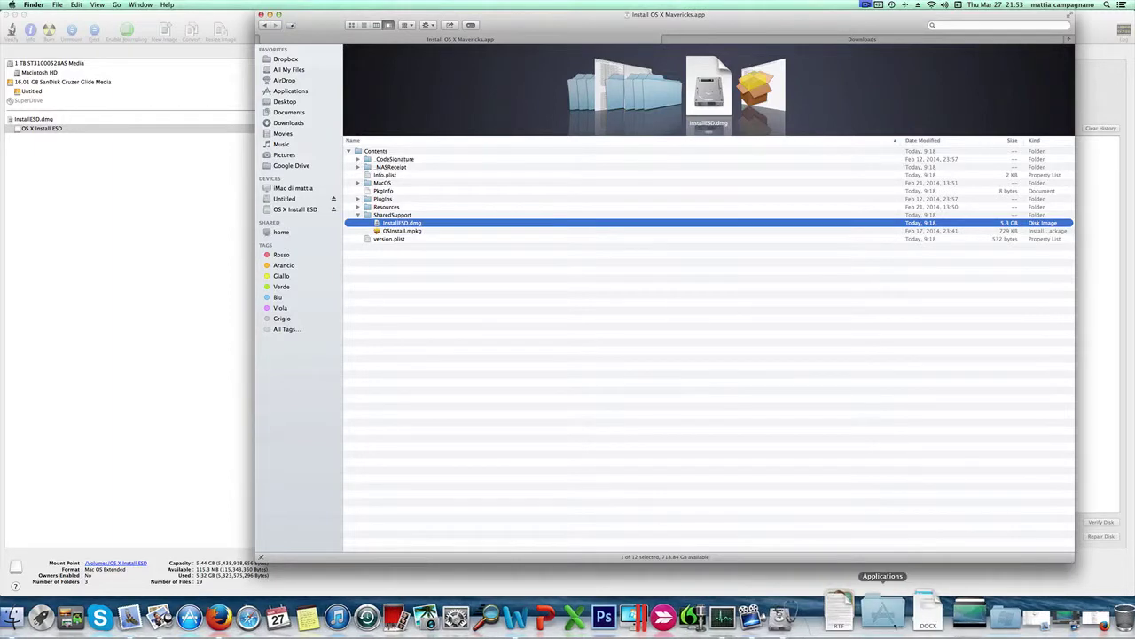
click(883, 614)
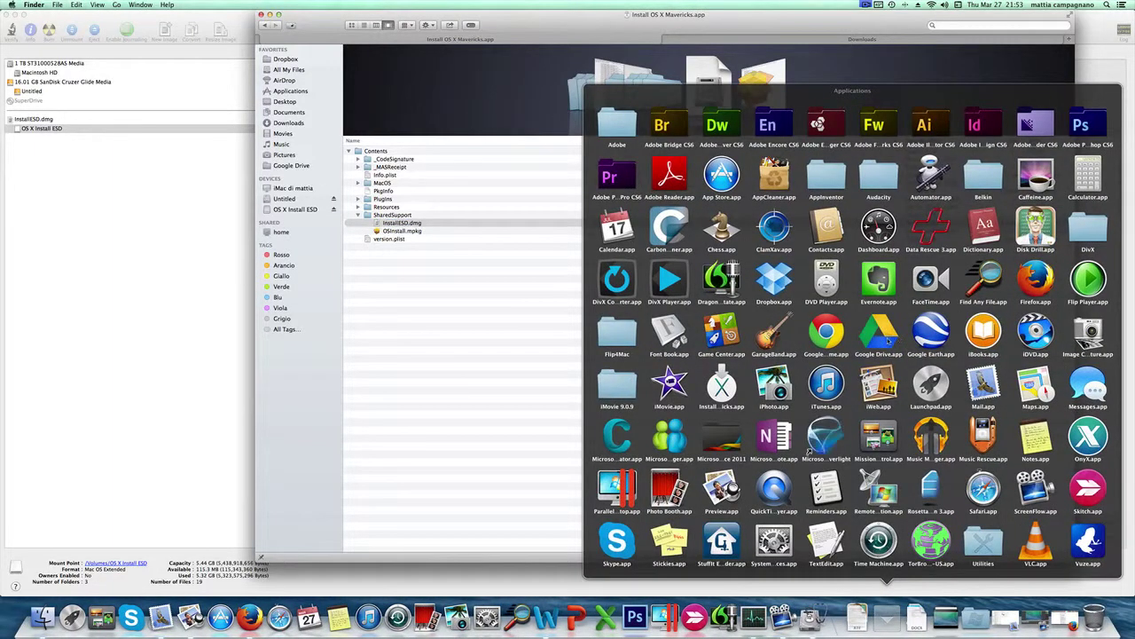
Step: Run 'defaults write com.apple.finder AppleShowAllFiles 1 && killall Finder', then return to Finder
scroll(808, 413, down, 1)
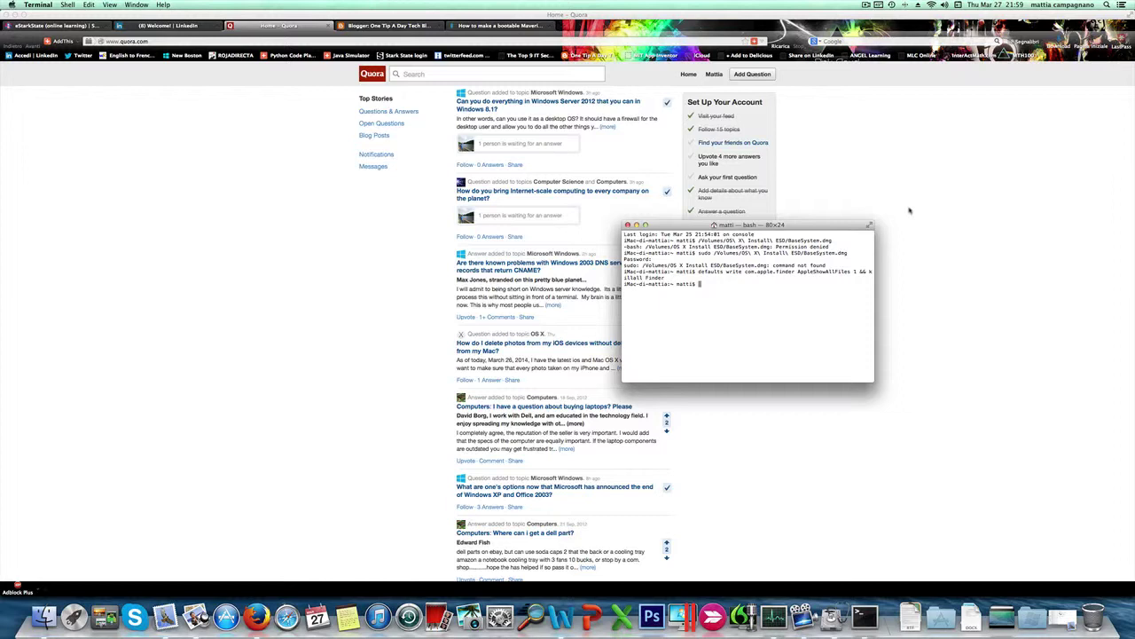
click(41, 612)
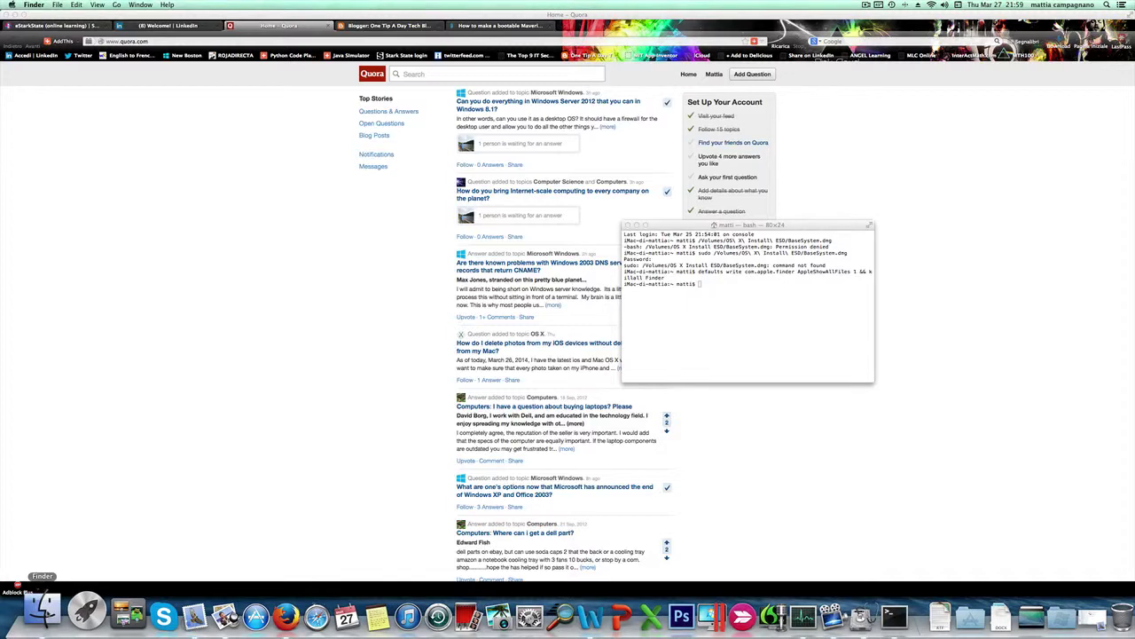
Step: Open OS X Install ESD in a new Finder window and select the revealed BaseSystem.dmg
click(40, 612)
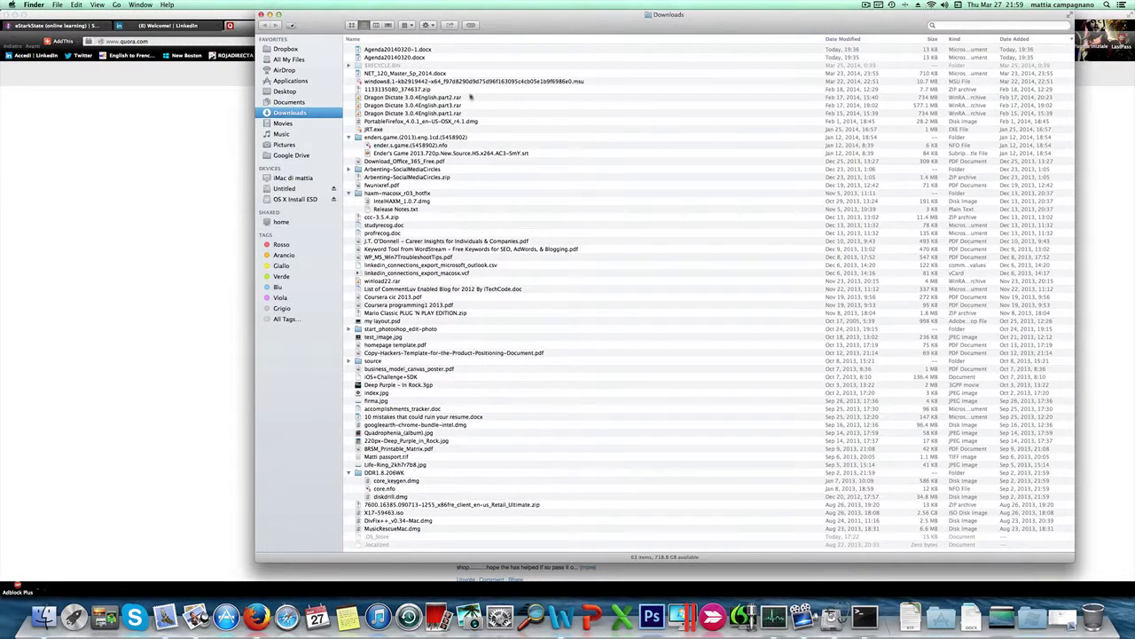
click(301, 200)
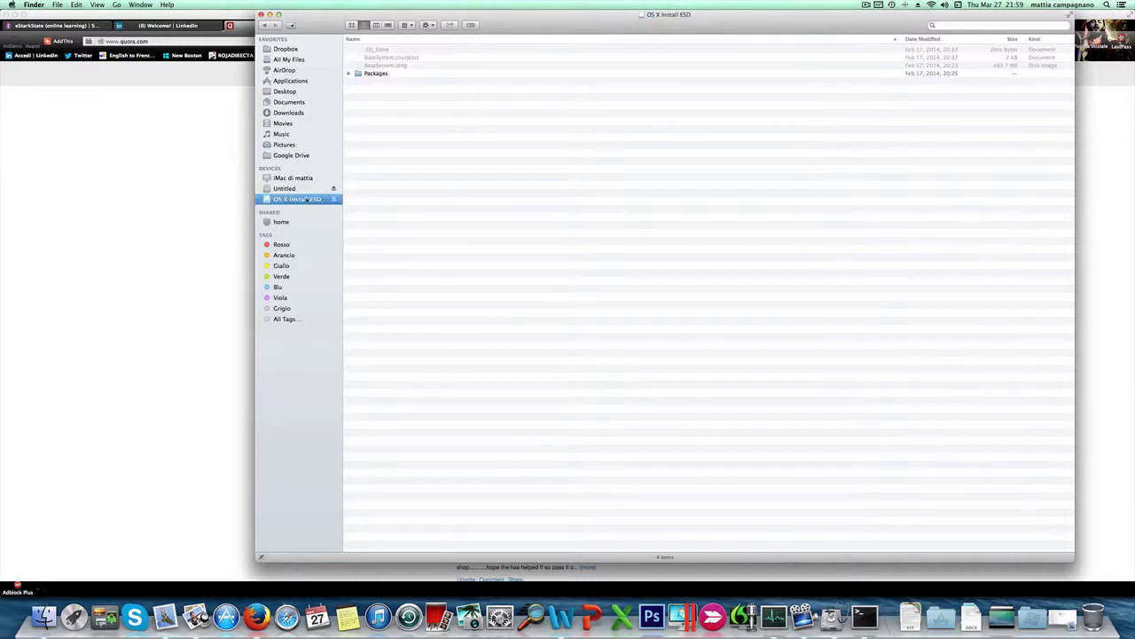
click(388, 66)
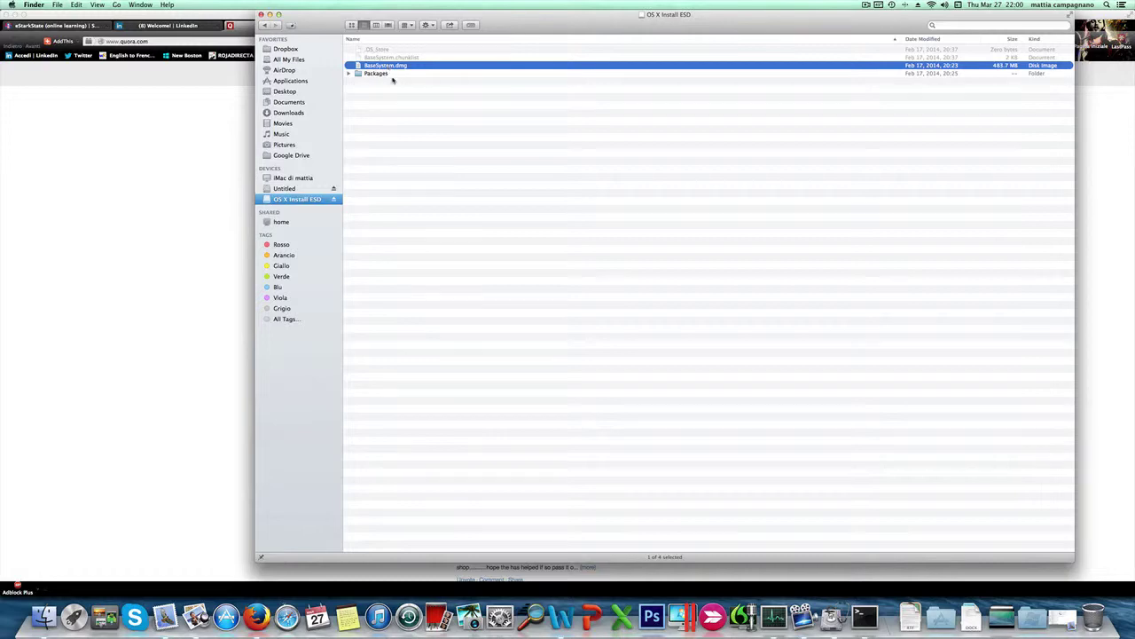
Step: Mount BaseSystem.dmg and move the OS X Base System window to the centre
double_click(825, 65)
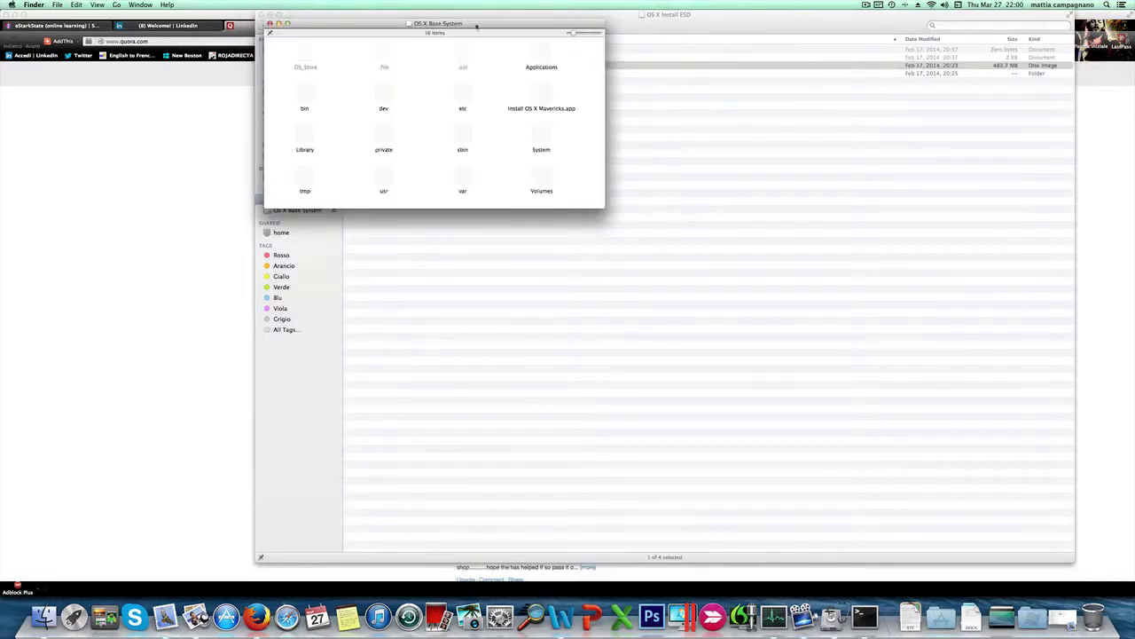
drag(436, 29, 617, 212)
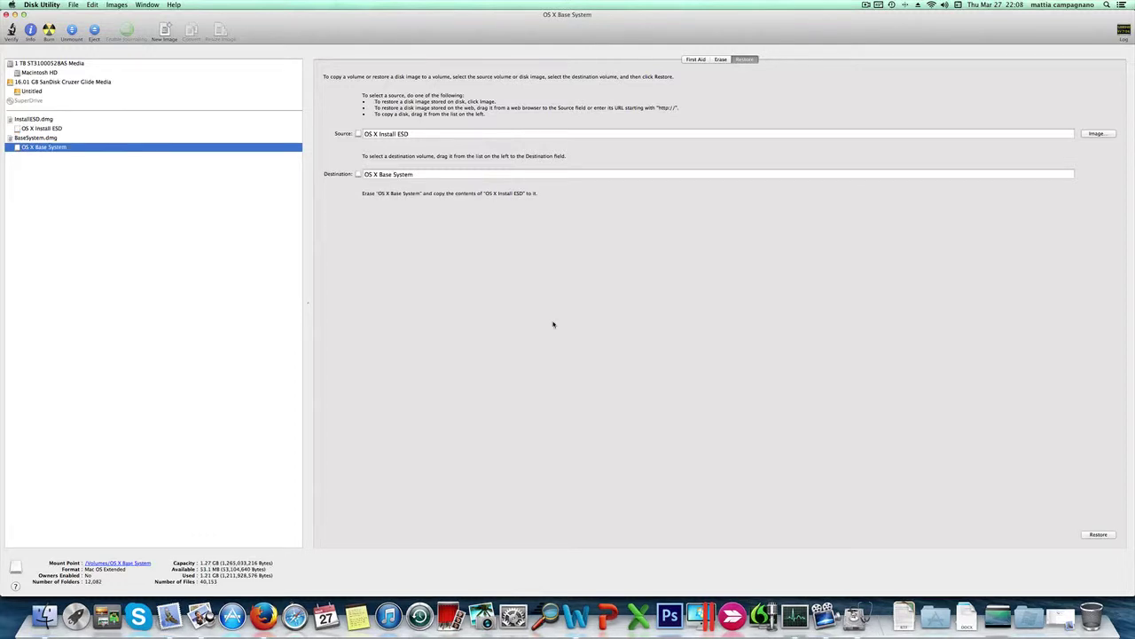
Step: Drag BaseSystem.dmg into Restore's Source and the SanDisk's Untitled volume into Destination
click(38, 139)
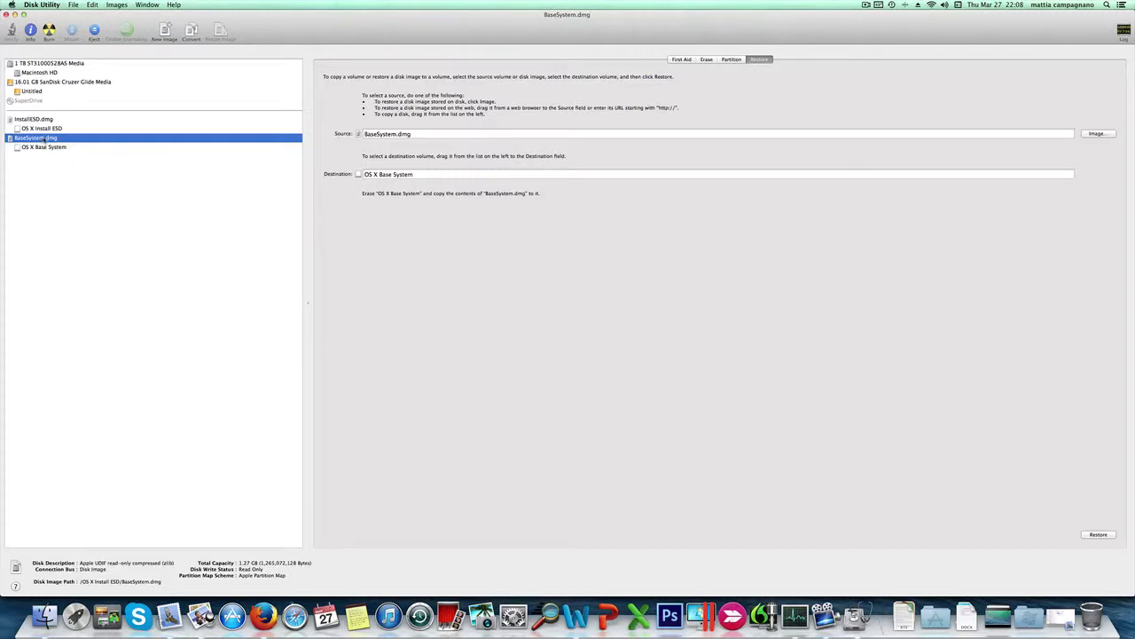
click(39, 93)
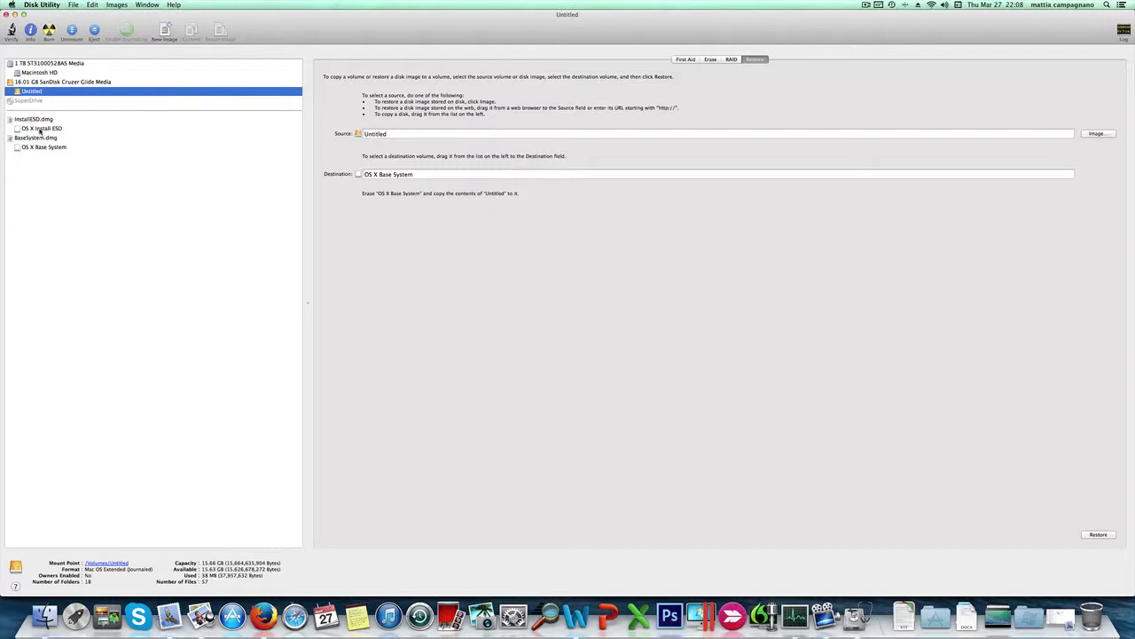
drag(41, 138, 372, 134)
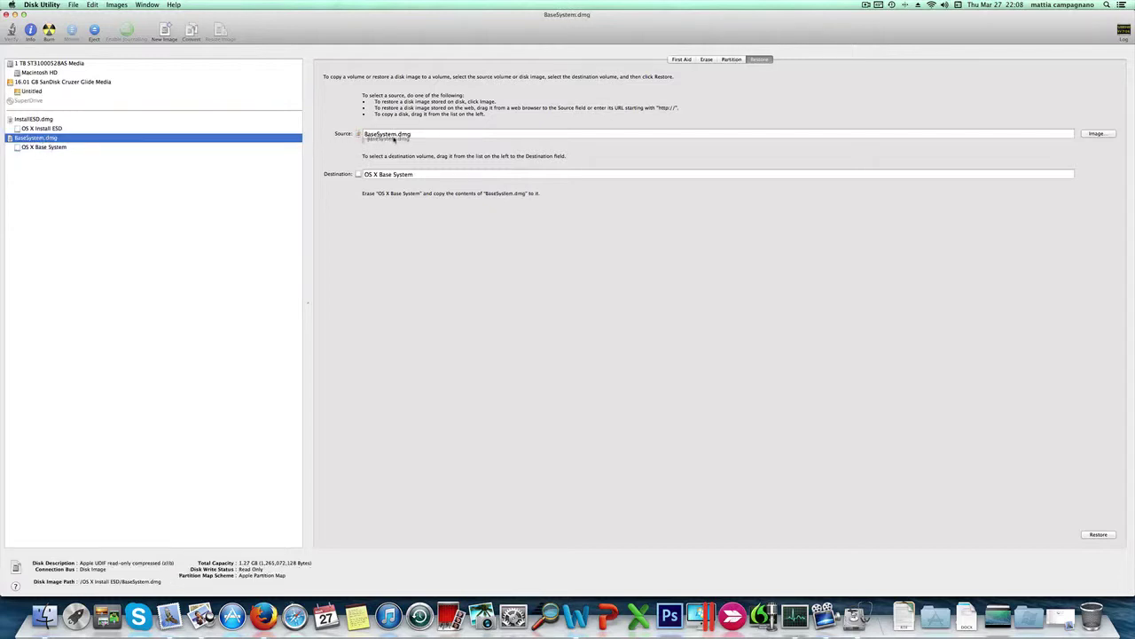
click(38, 92)
drag(38, 95, 410, 177)
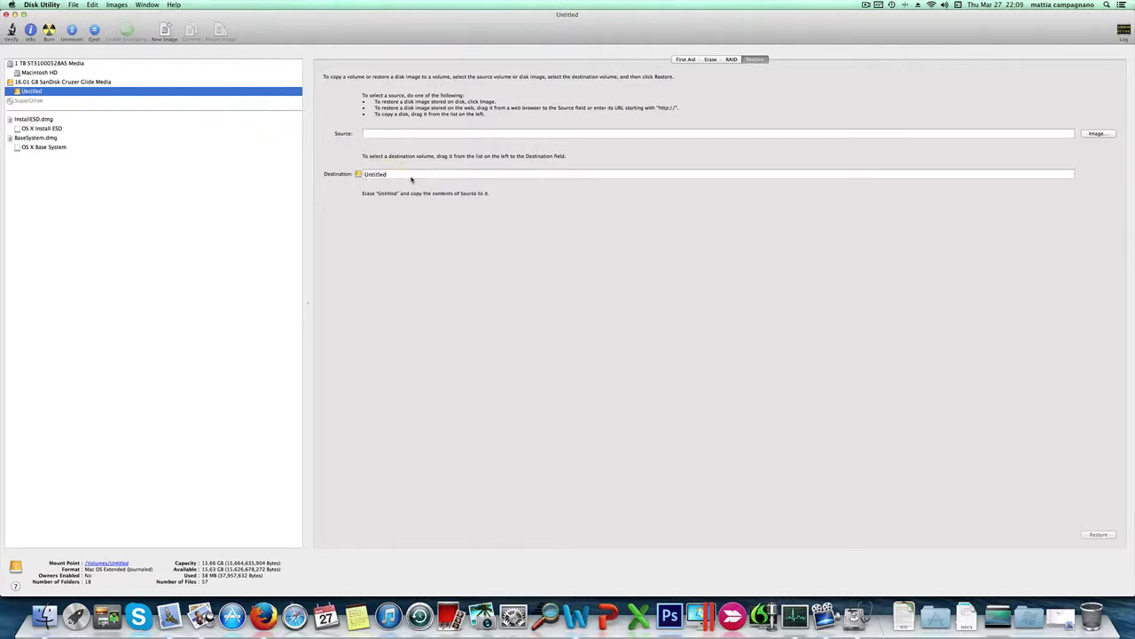
drag(52, 139, 394, 137)
drag(35, 139, 404, 134)
click(105, 127)
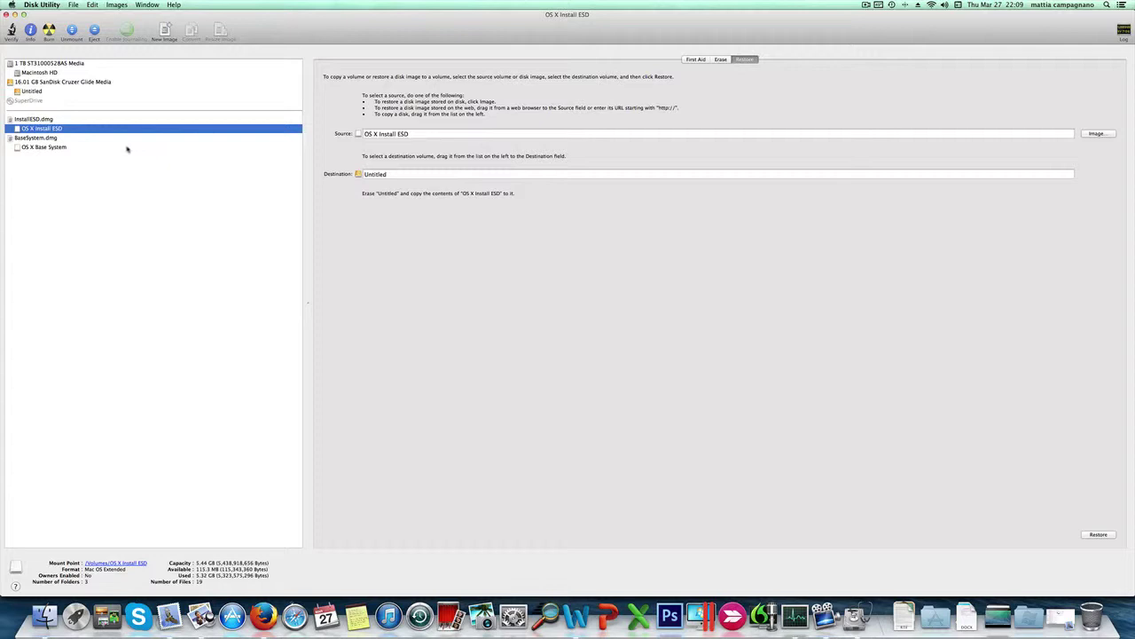
drag(51, 140, 399, 133)
click(37, 139)
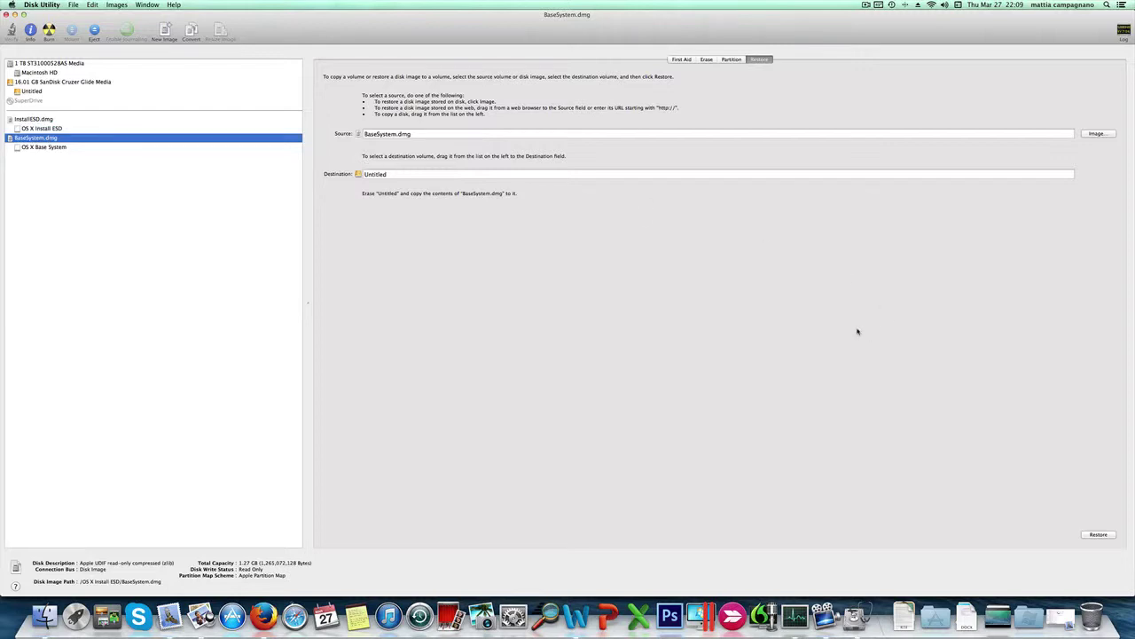
Step: Start the restore, confirm erasing Untitled, and authorise it with the admin password
click(1098, 535)
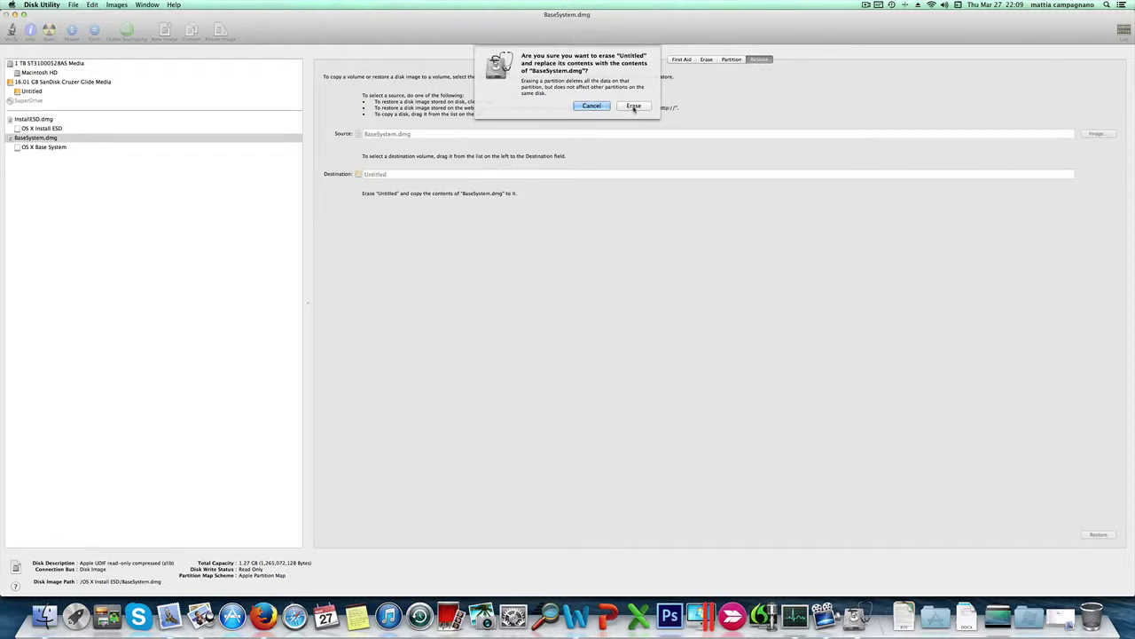
click(633, 107)
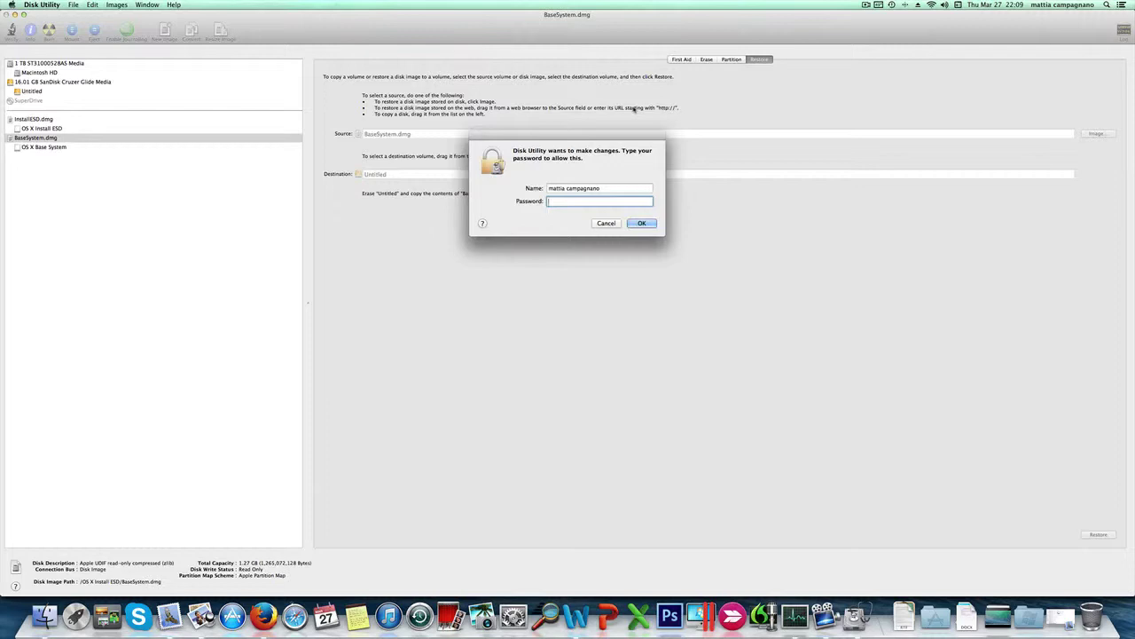
text(•••••••••••••••)
key(Return)
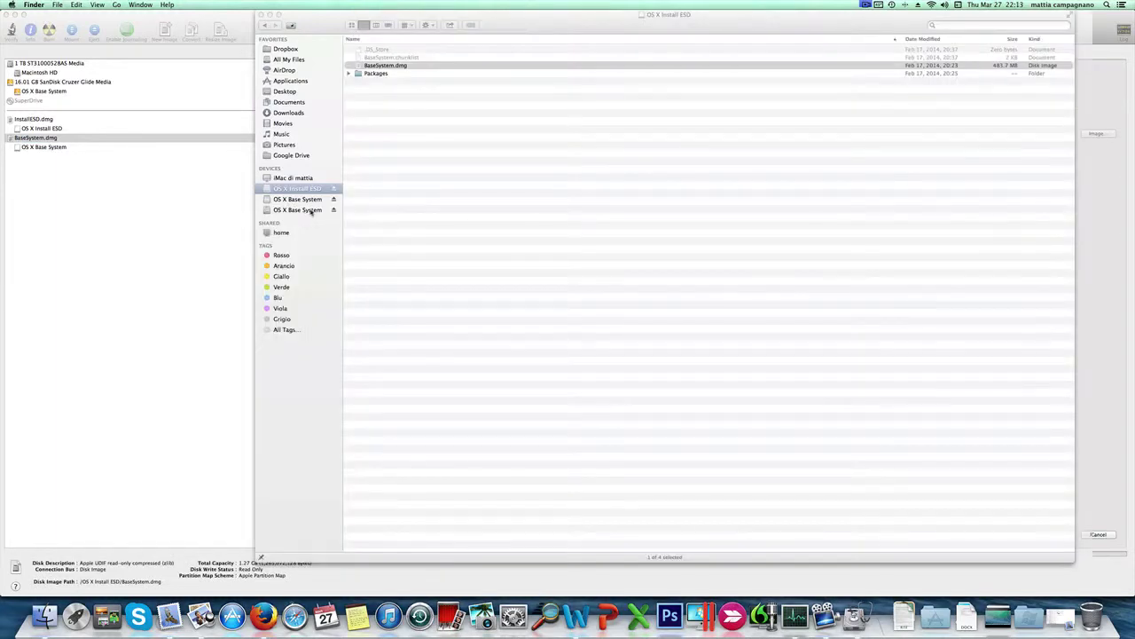
Step: Open the pen drive's OS X Base System volume, then eject the BaseSystem.dmg disk image
click(308, 210)
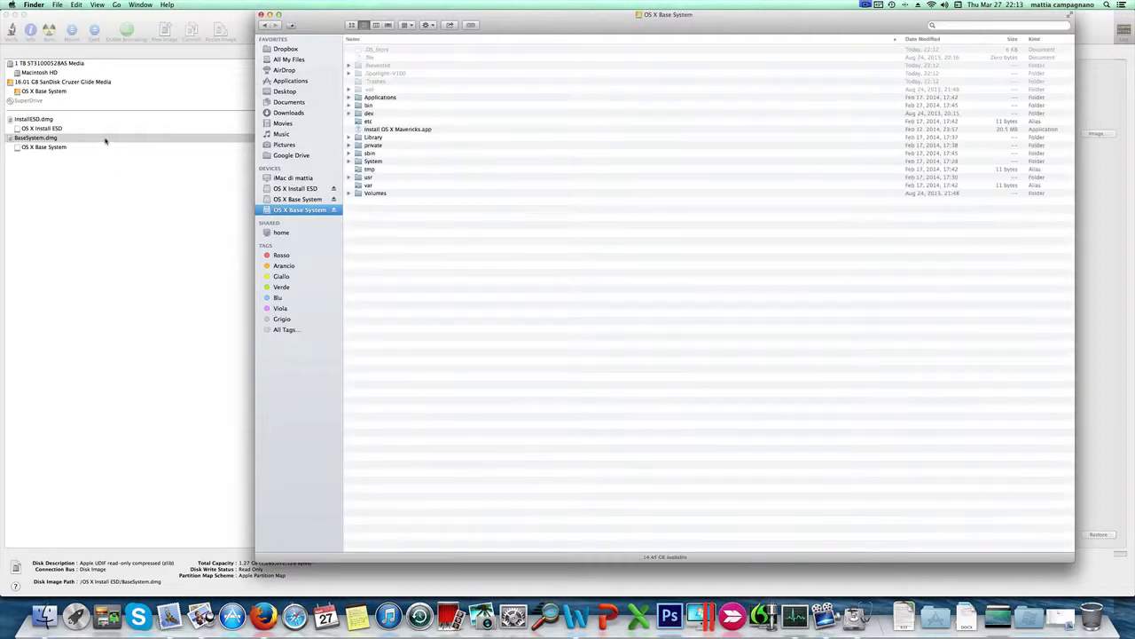
click(105, 140)
right_click(104, 141)
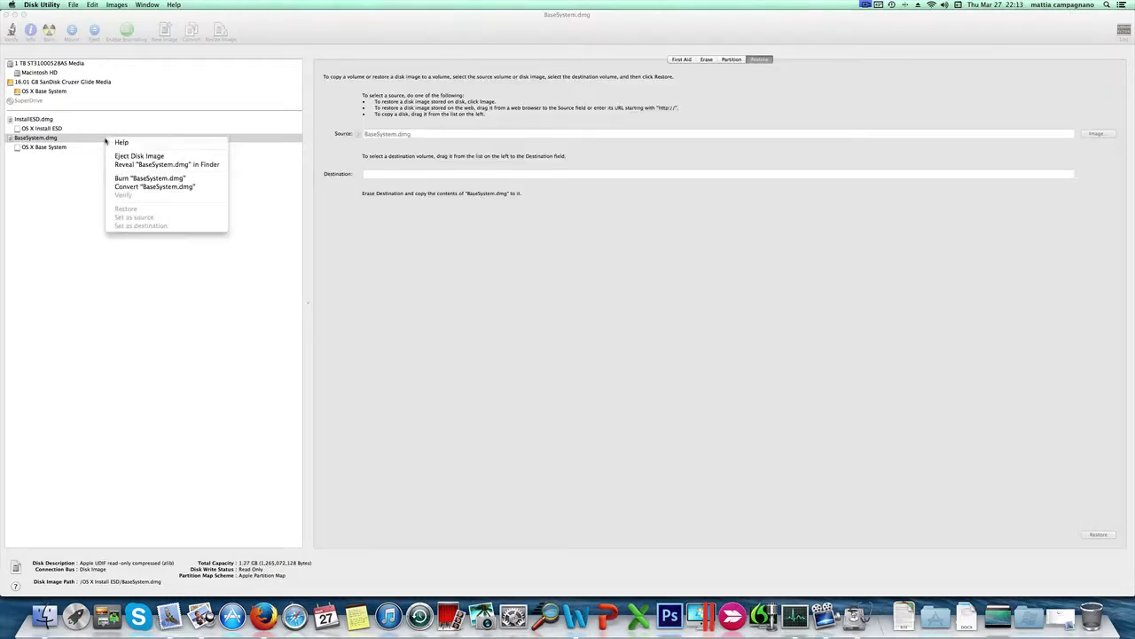
click(105, 140)
right_click(105, 140)
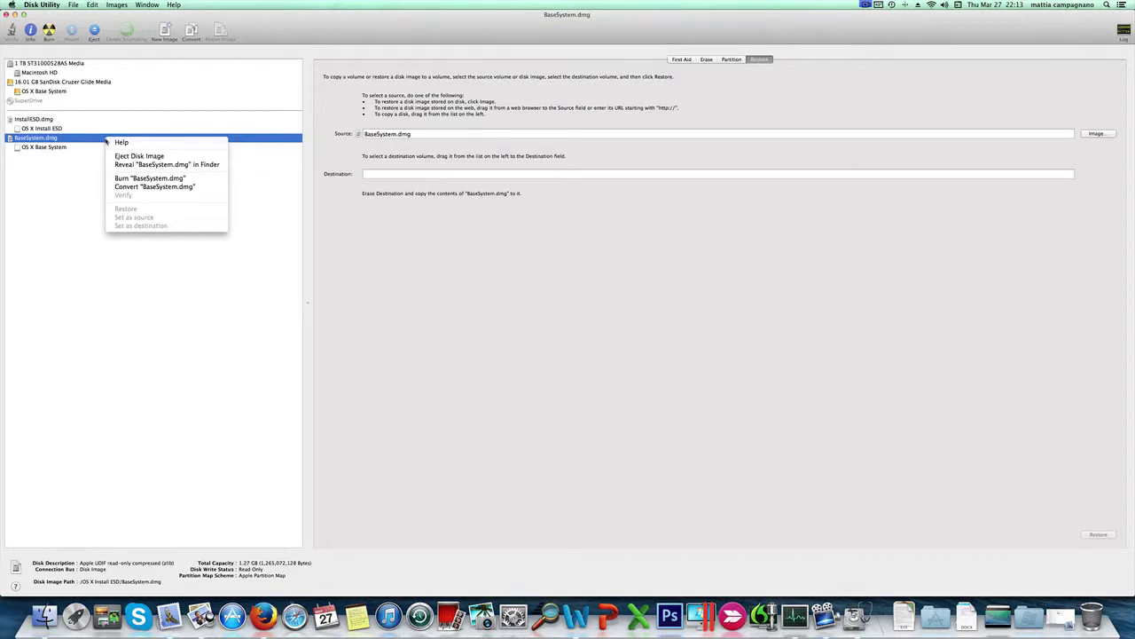
click(119, 157)
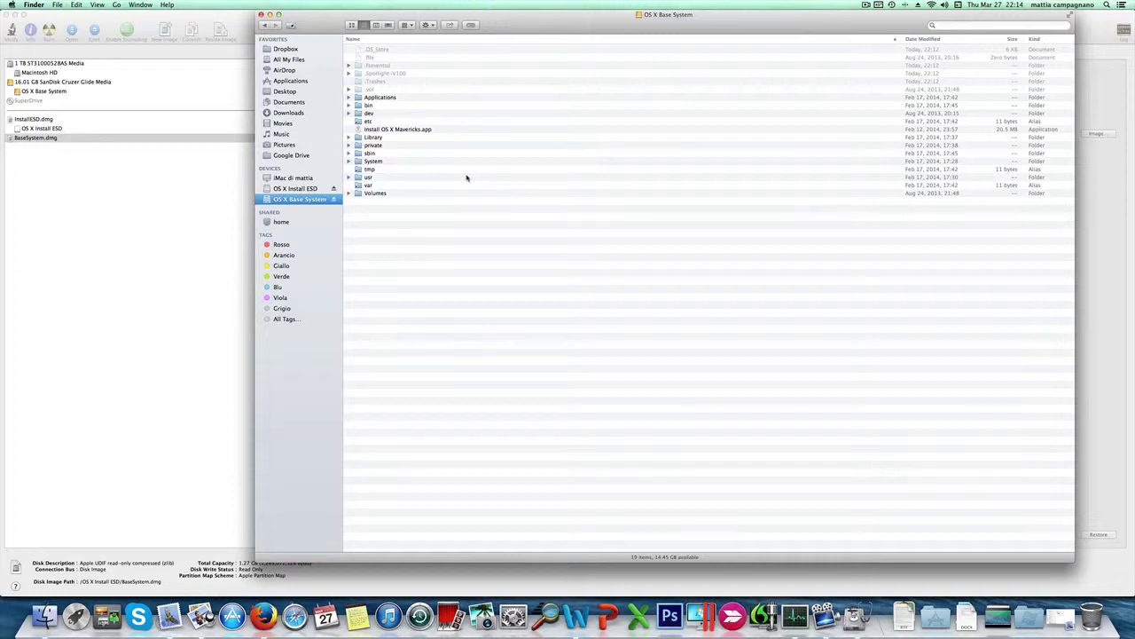
Step: Move the Packages alias in System/Installation on OS X Base System to the Trash
click(865, 5)
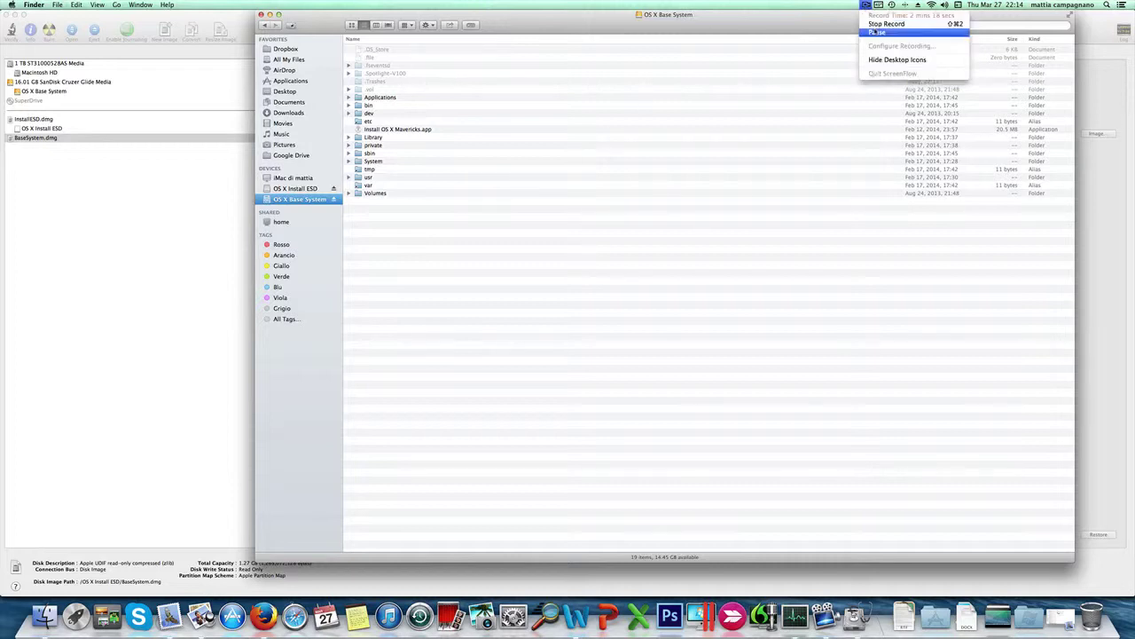
click(875, 32)
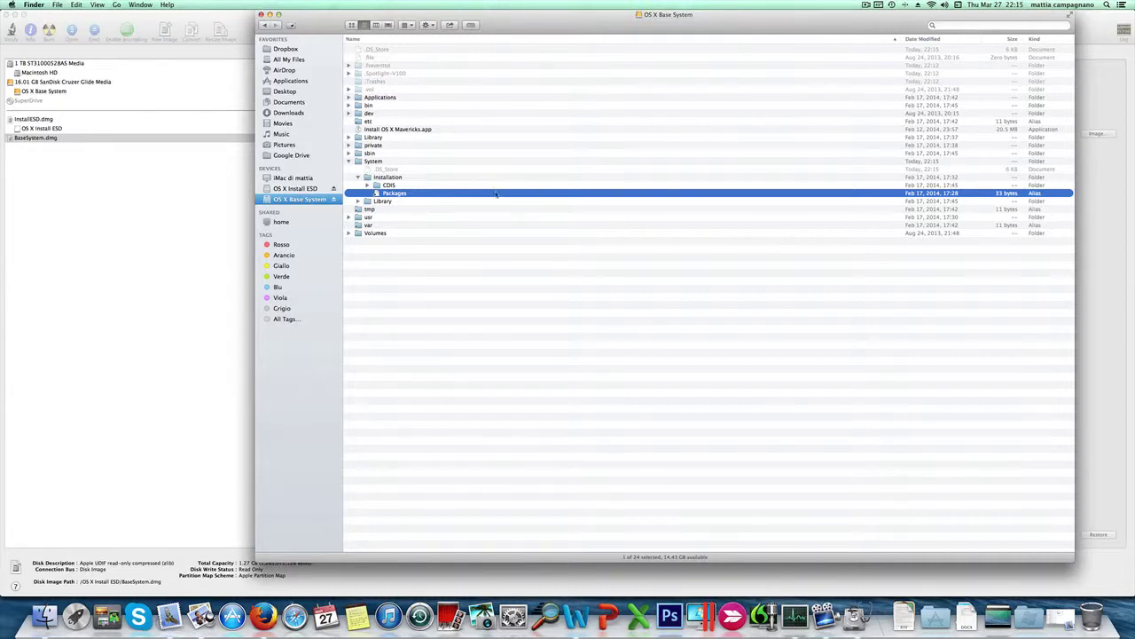
right_click(413, 197)
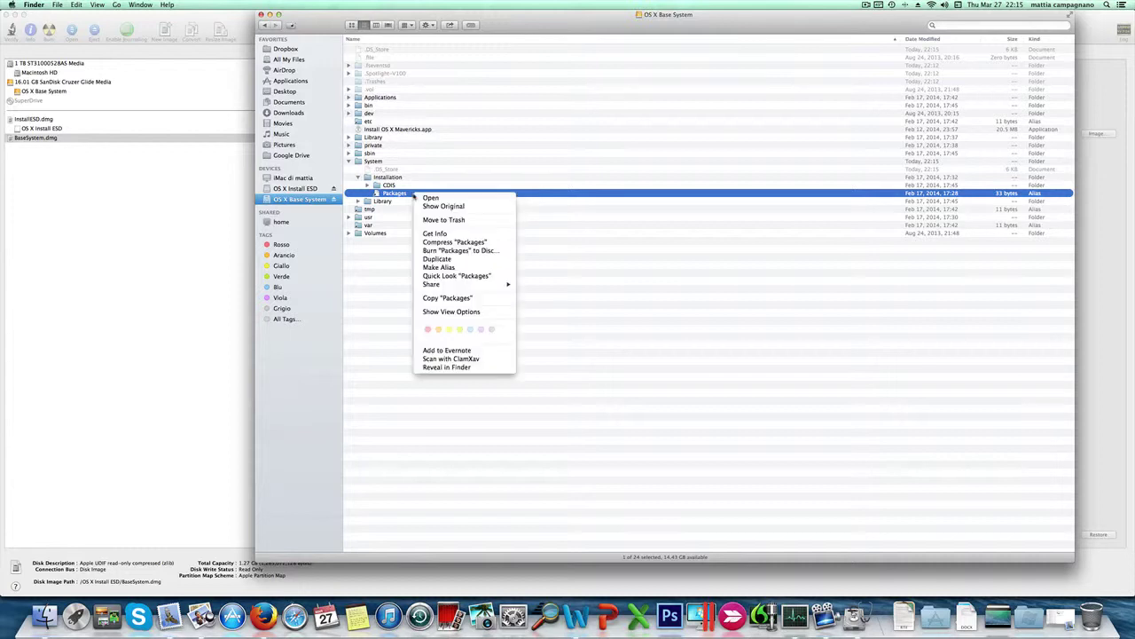
click(452, 220)
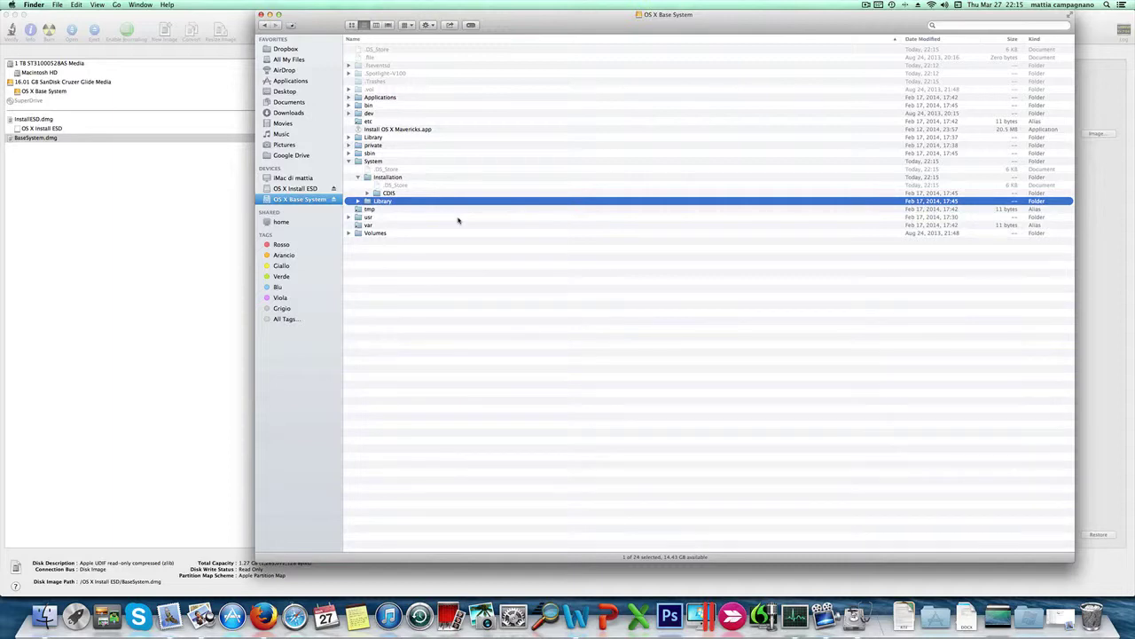
Step: Check the Packages folder on OS X Install ESD, then return to OS X Base System
click(294, 189)
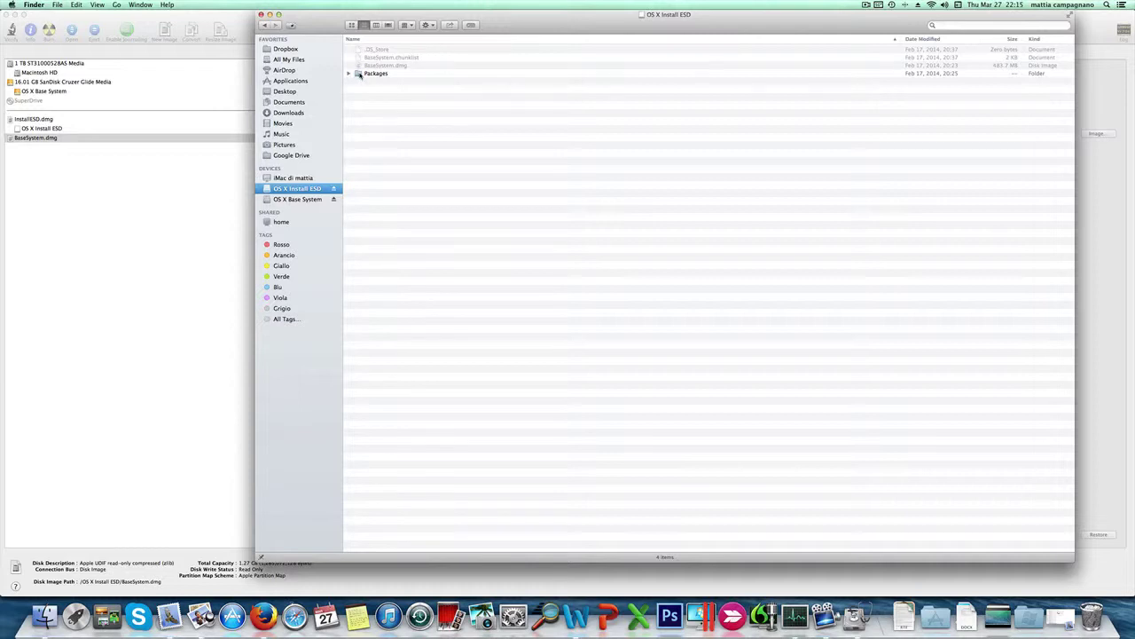
click(358, 74)
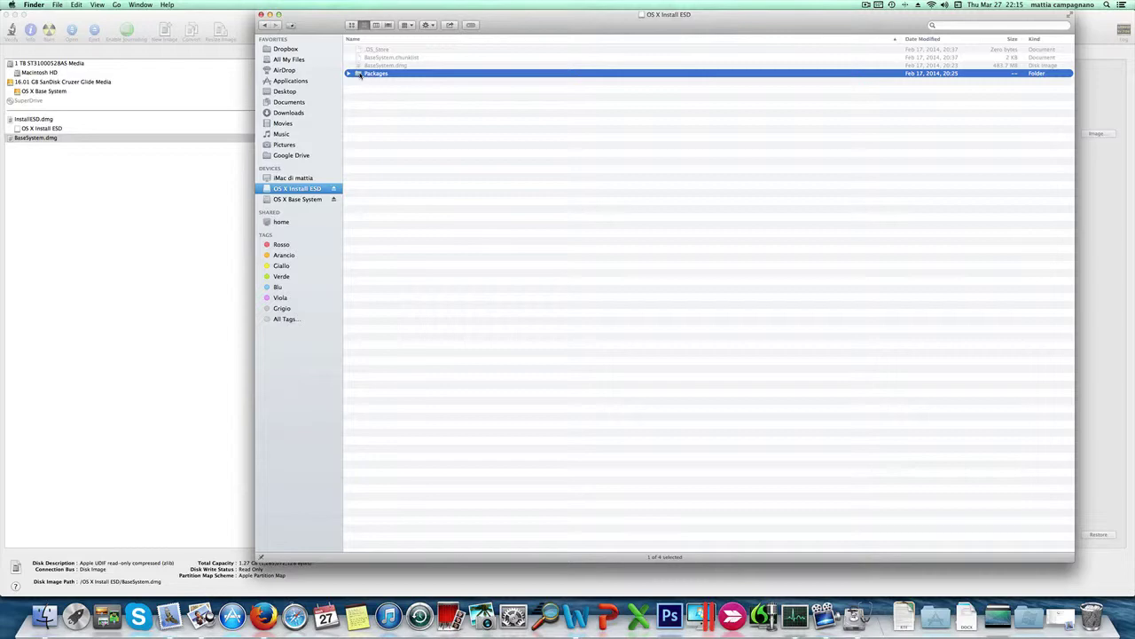
click(298, 199)
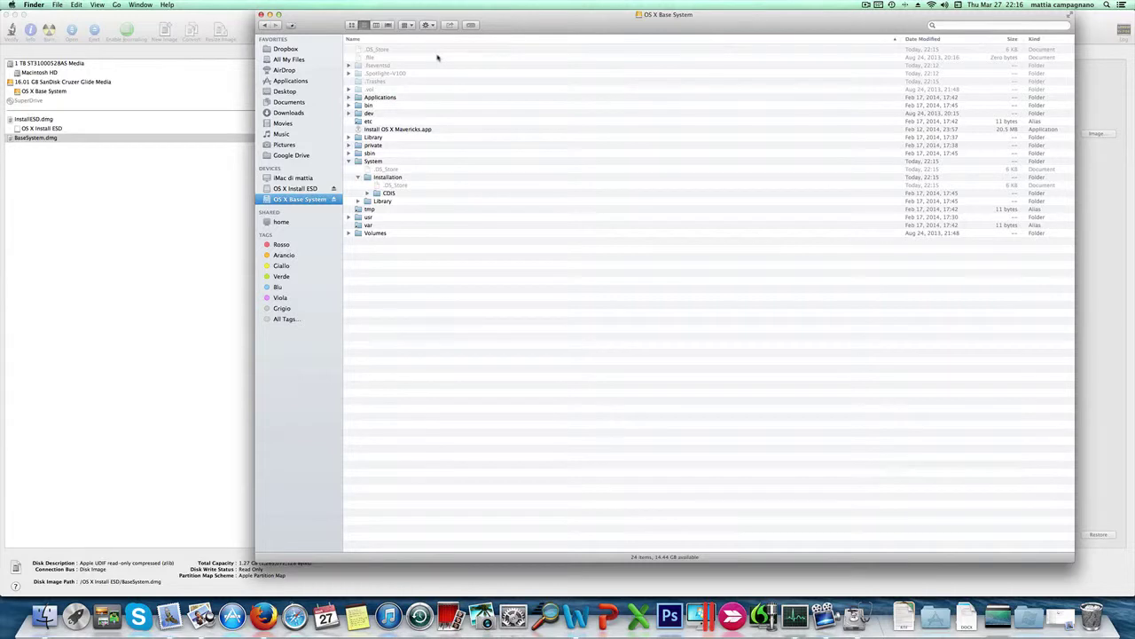
Step: Open a new Finder tab showing the OS X Base System volume
key(super+t)
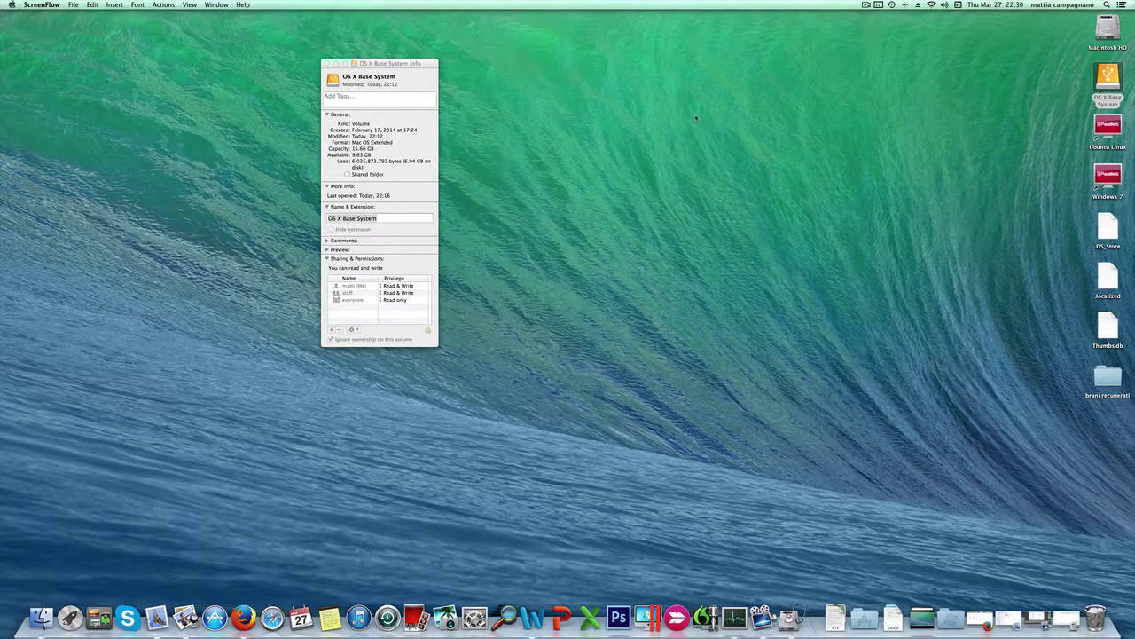
Step: Rename the OS X Base System volume to 'MacOsx Installer' and close its Info window
click(376, 219)
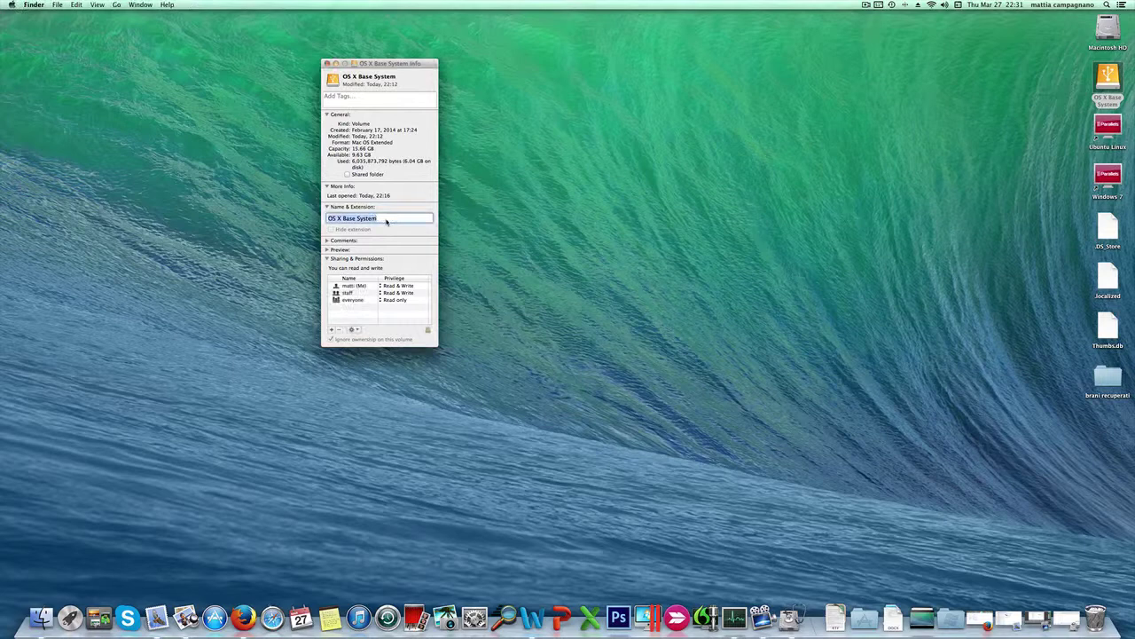
drag(387, 220, 327, 221)
text(MacOsx Installer)
key(Return)
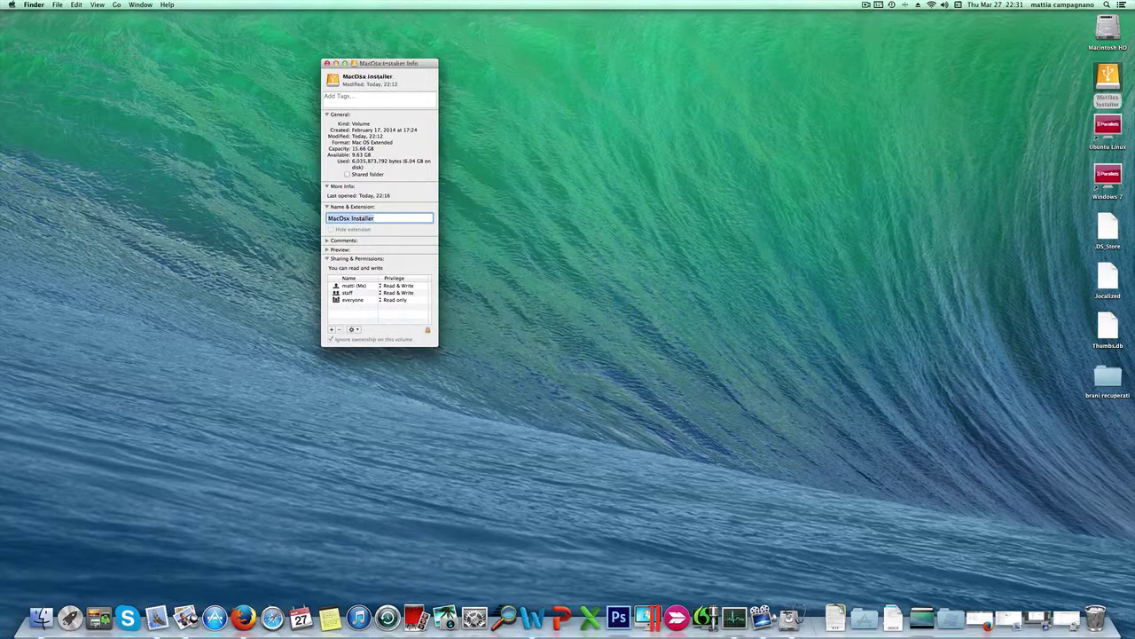
click(327, 64)
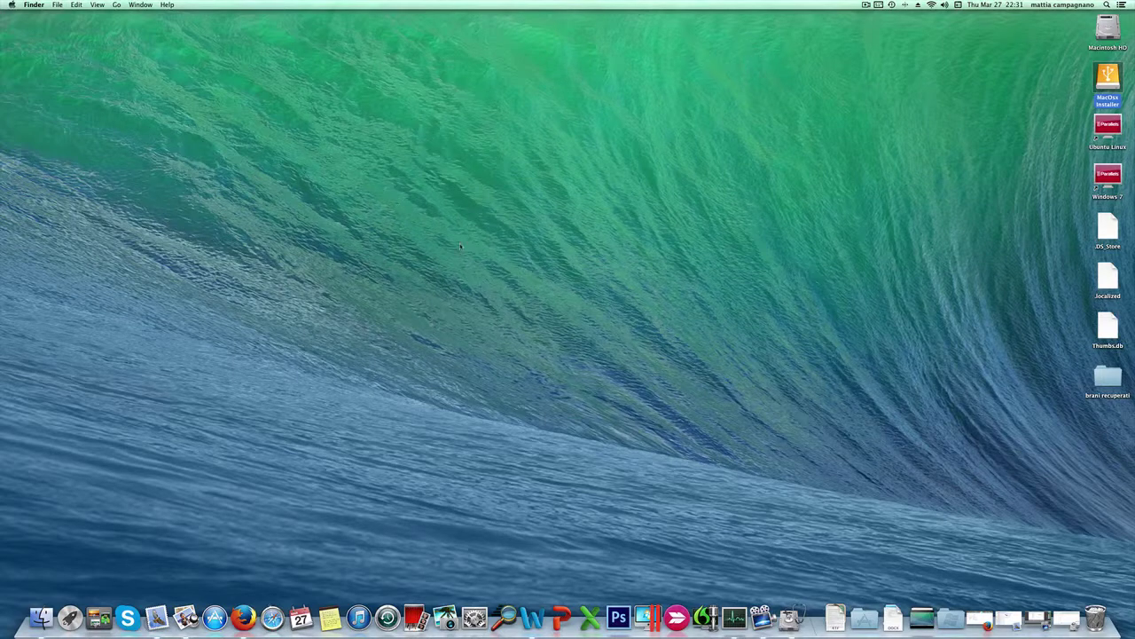
click(865, 6)
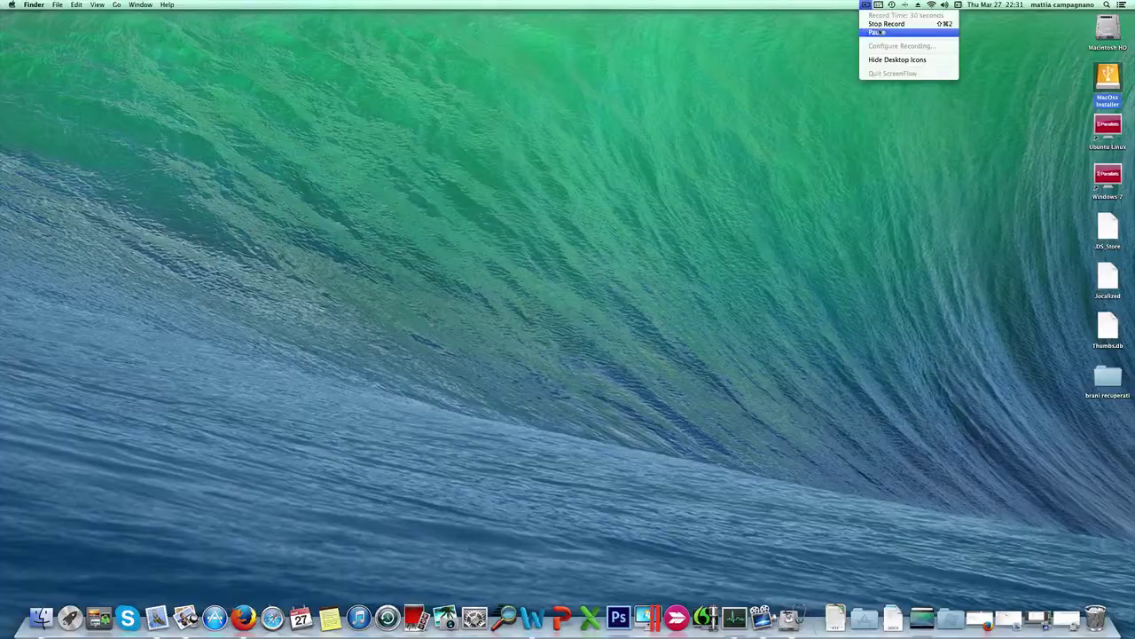